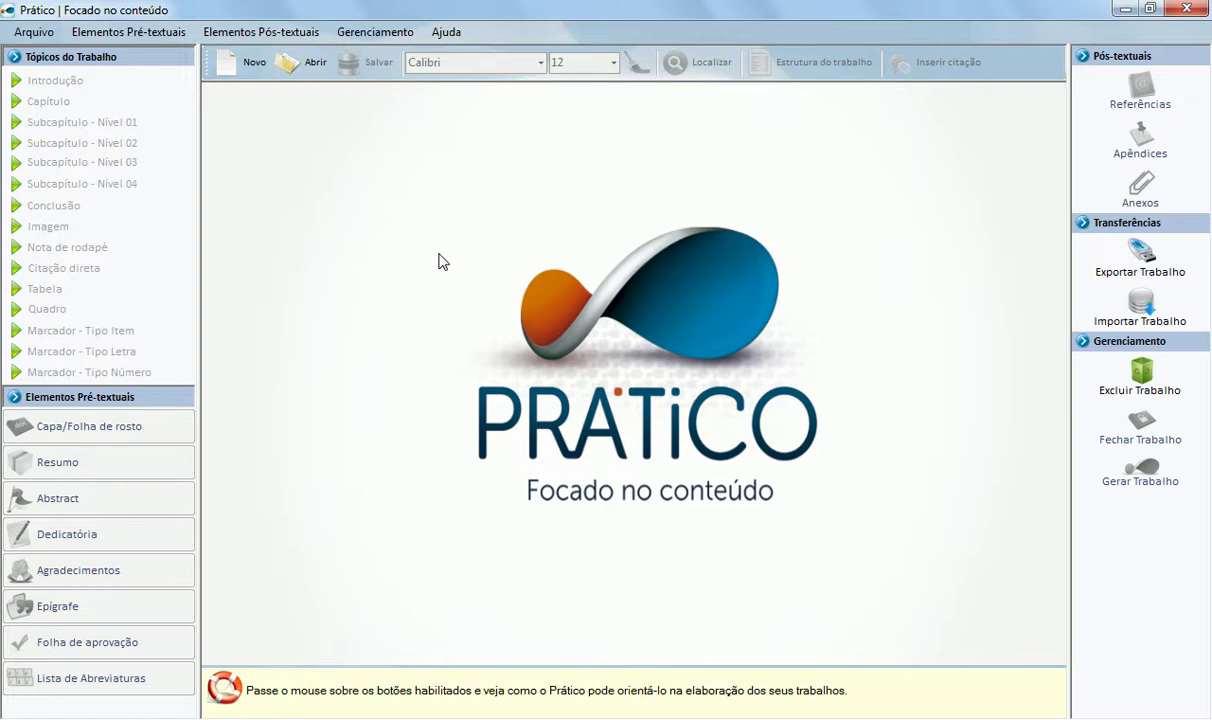
# Step: Open the existing saved academic work for editing
pyautogui.click(312, 64)
pyautogui.doubleClick(452, 248)
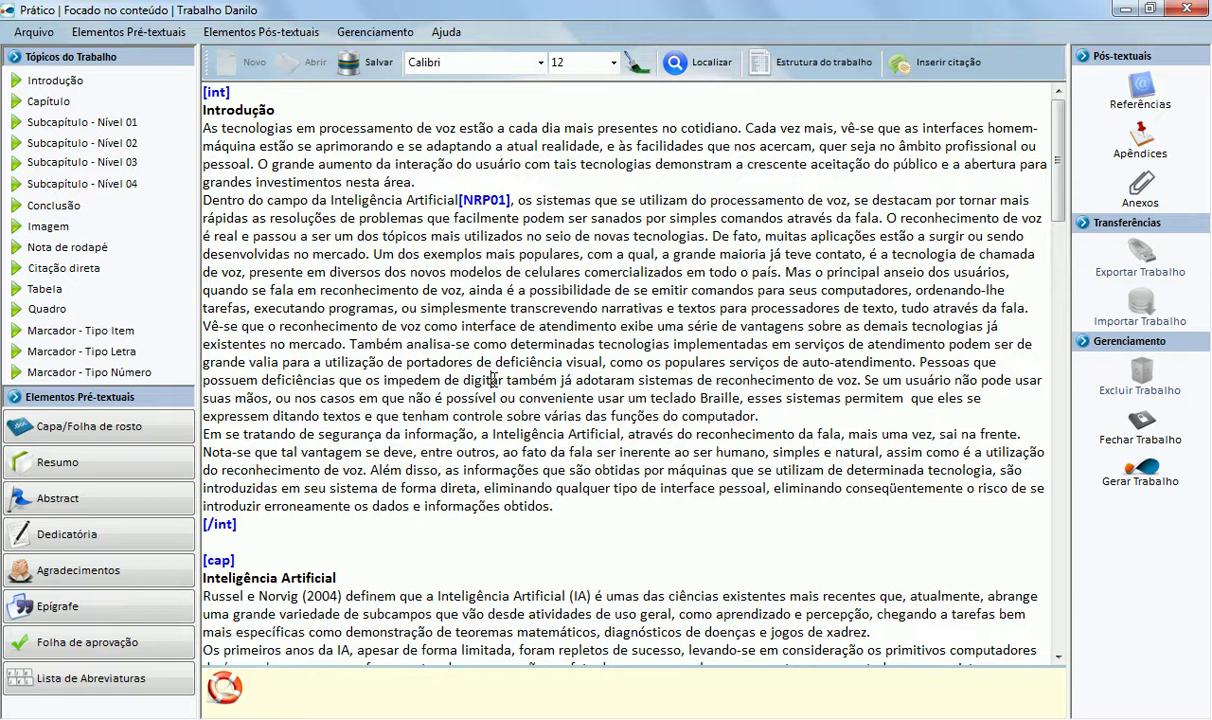
# Step: Review the work's text and its section tags from the Introdução through the chapter and subchapters to "Reconhecimento de voz"
pyautogui.scroll(-1, 493, 380)
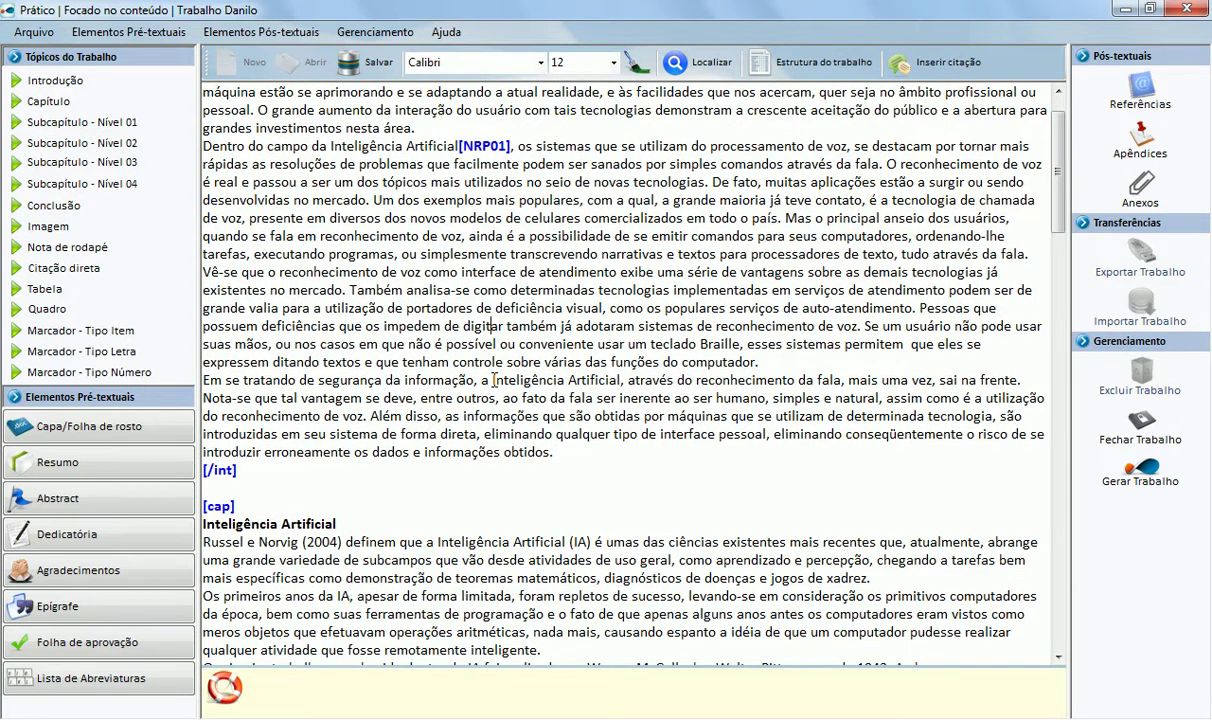
pyautogui.scroll(-3, 493, 380)
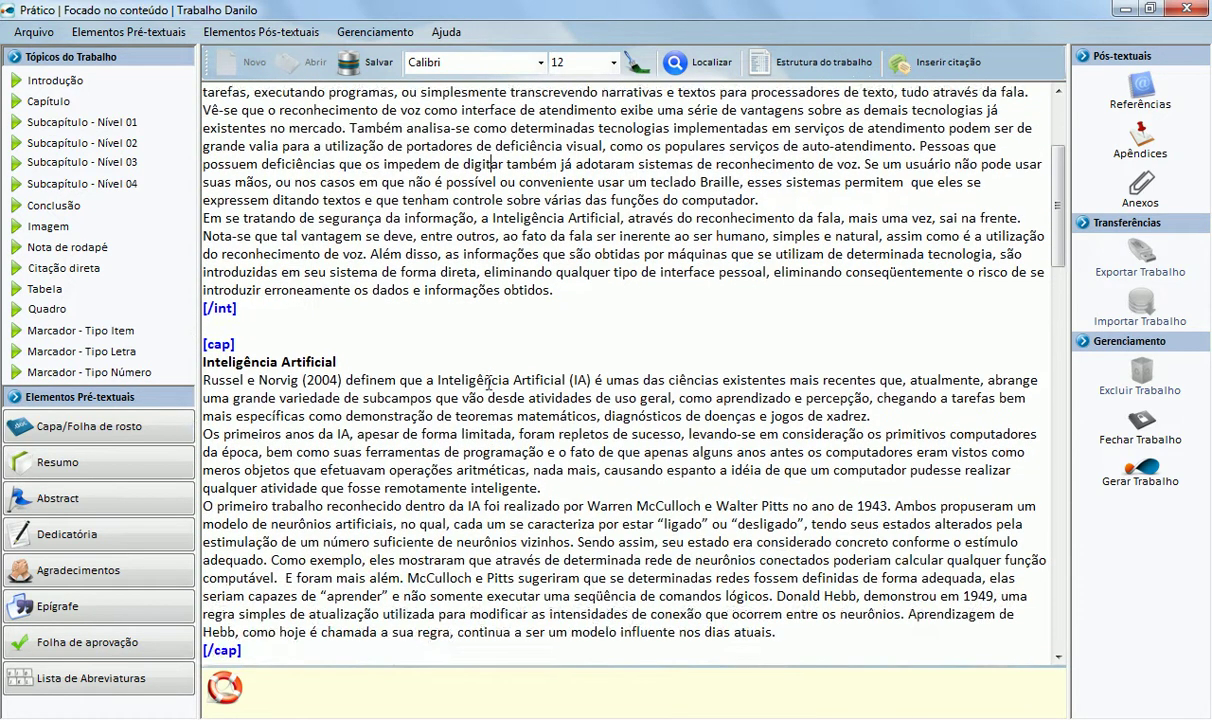
pyautogui.scroll(4, 488, 383)
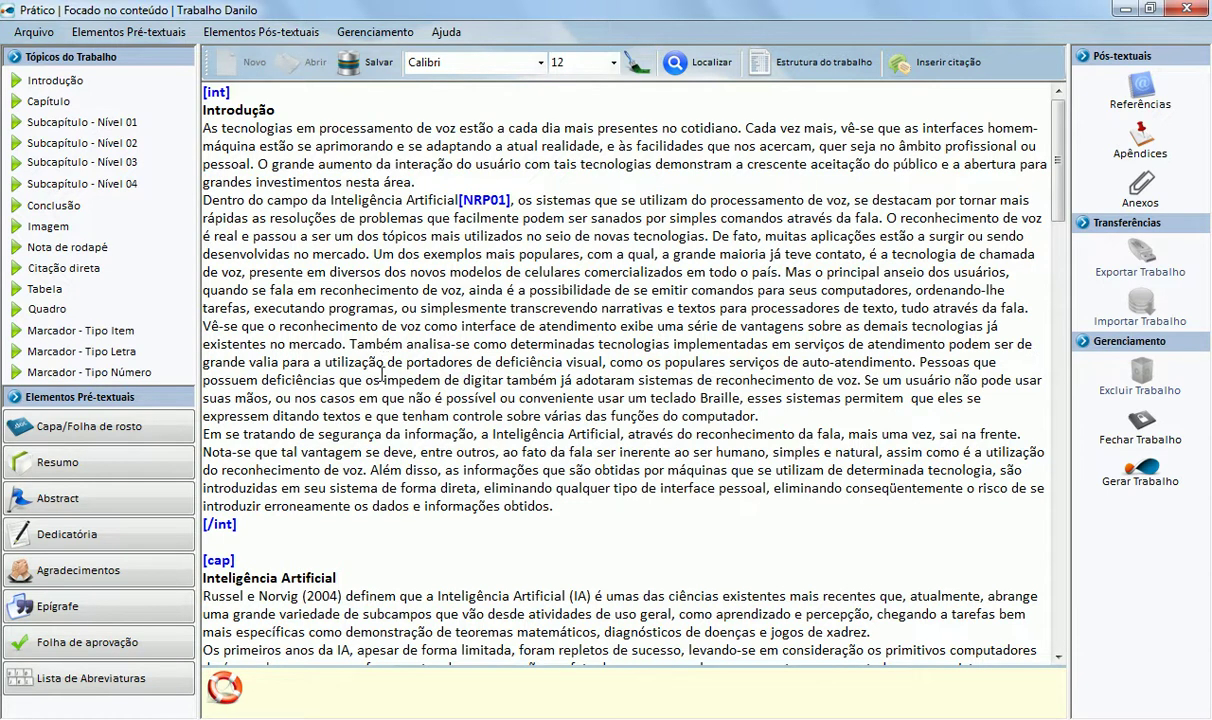
pyautogui.scroll(-2, 410, 370)
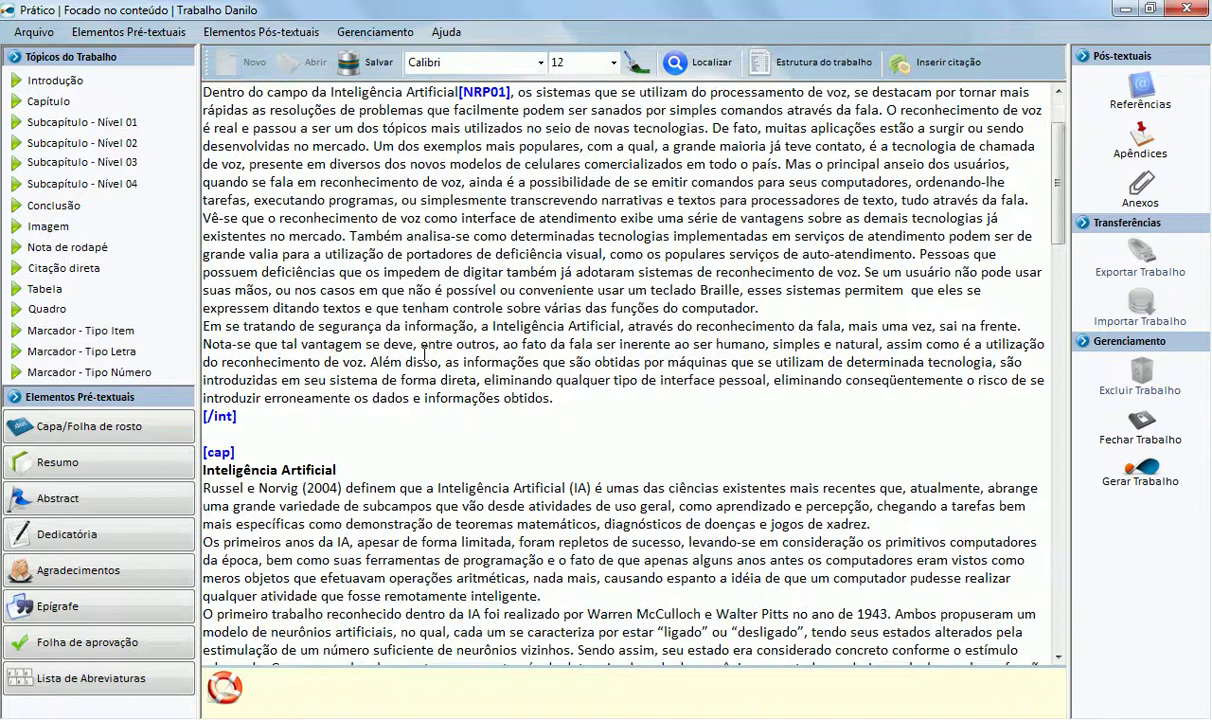
pyautogui.scroll(-1, 424, 352)
pyautogui.scroll(-1, 424, 353)
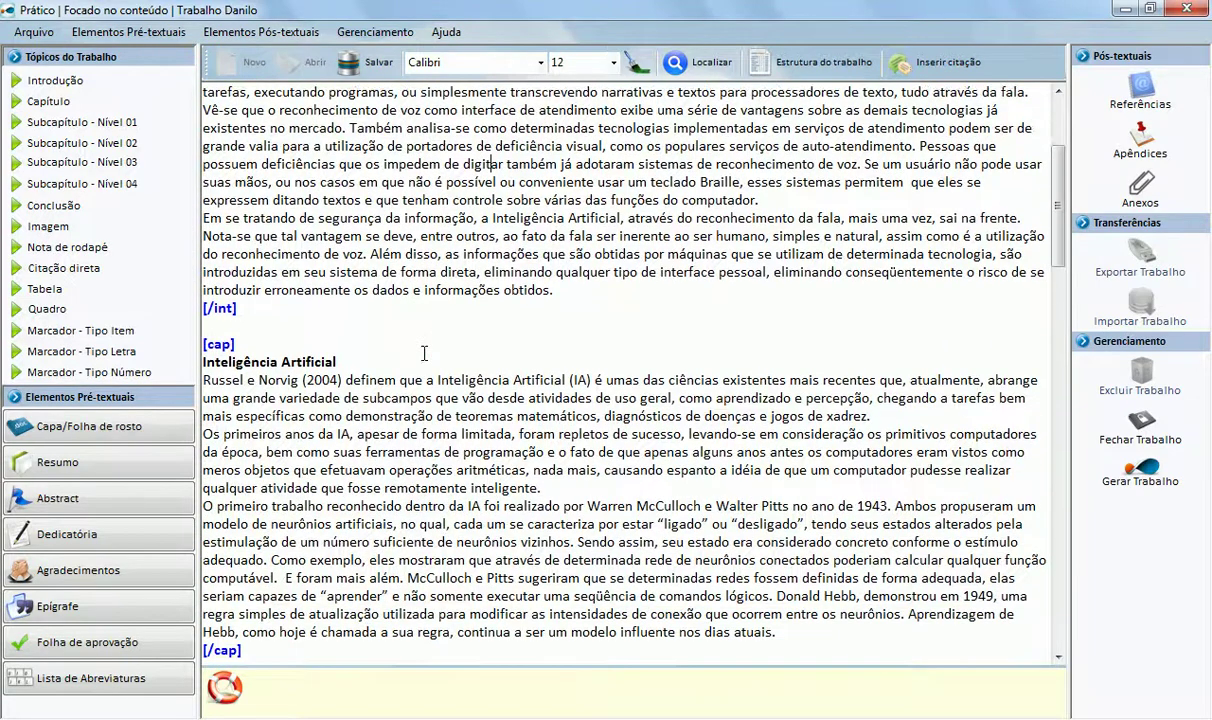
pyautogui.scroll(-1, 424, 353)
pyautogui.scroll(-1, 424, 355)
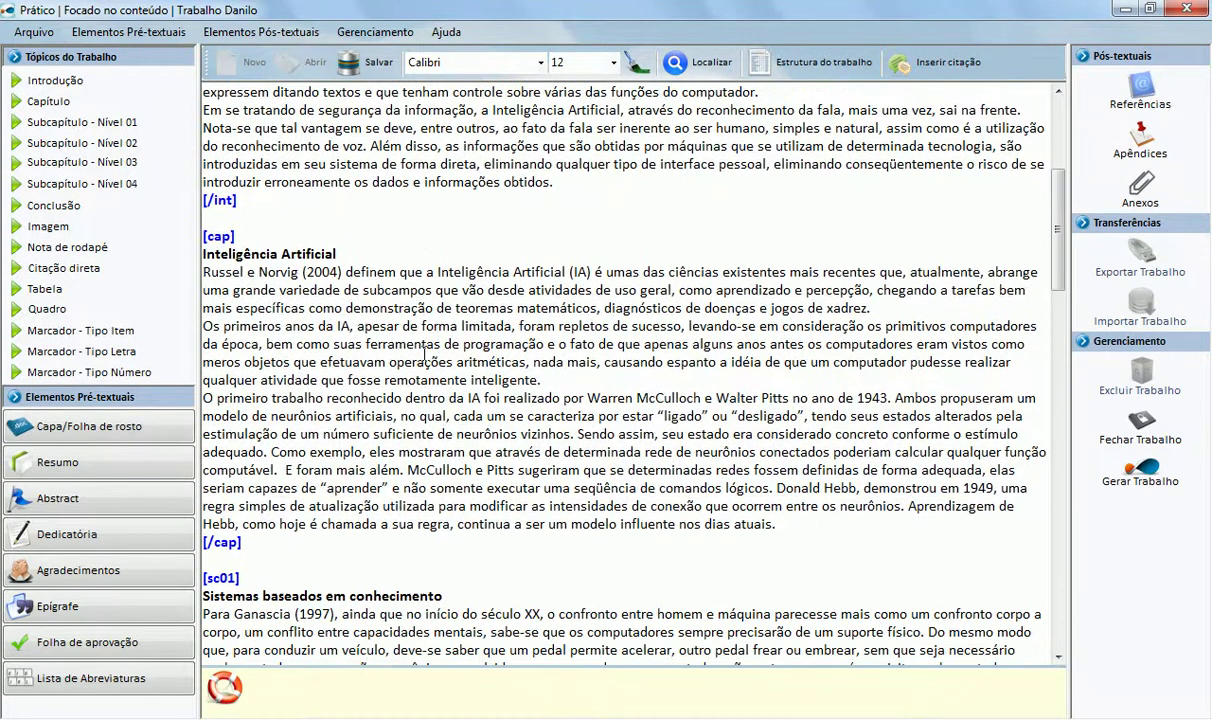
pyautogui.scroll(-3, 424, 355)
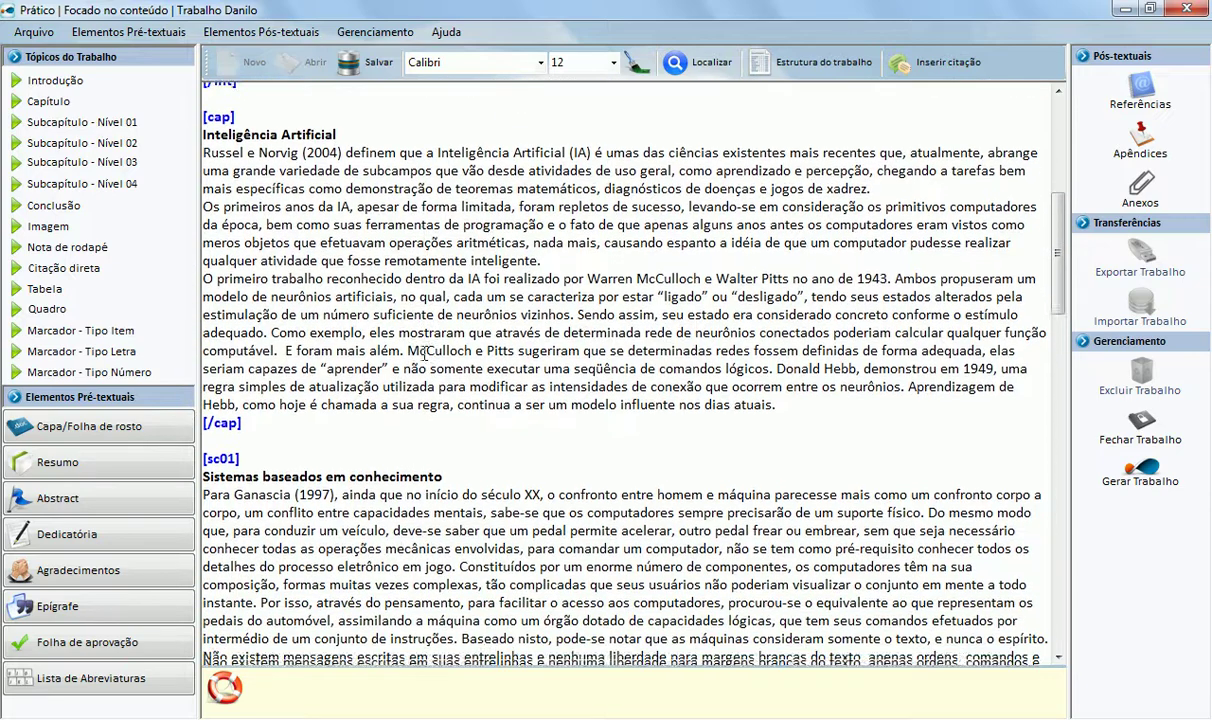
pyautogui.scroll(-4, 424, 354)
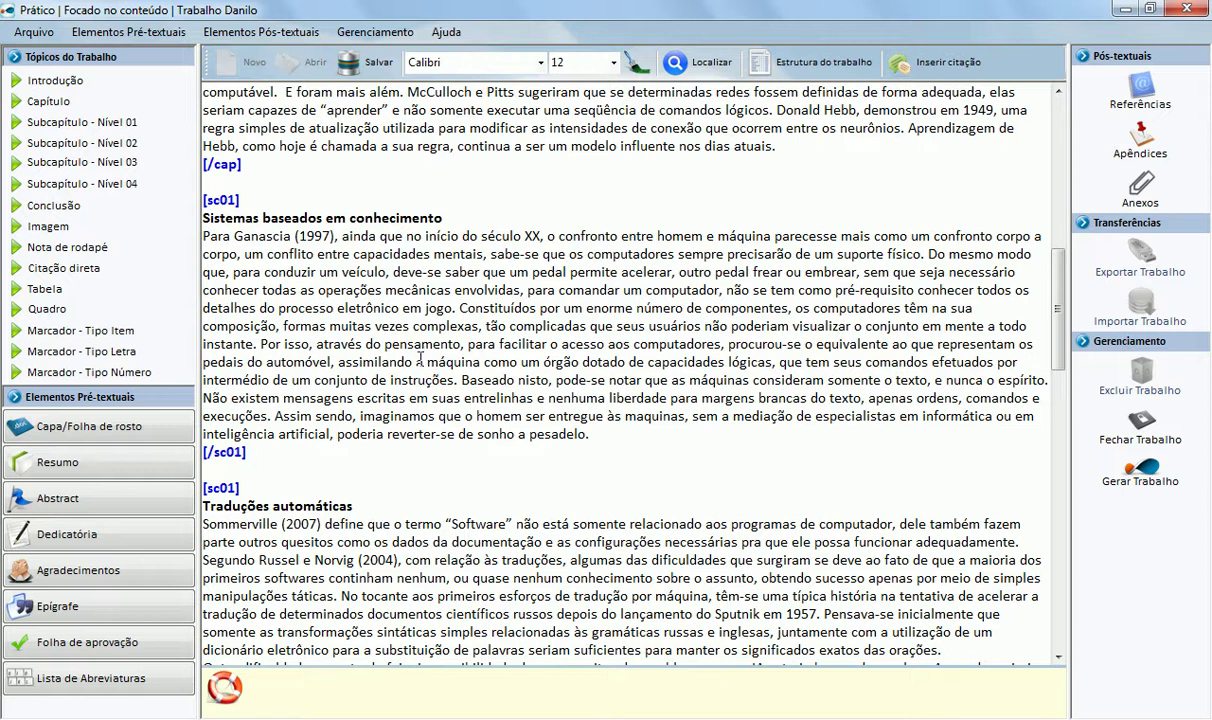
pyautogui.scroll(-11, 420, 358)
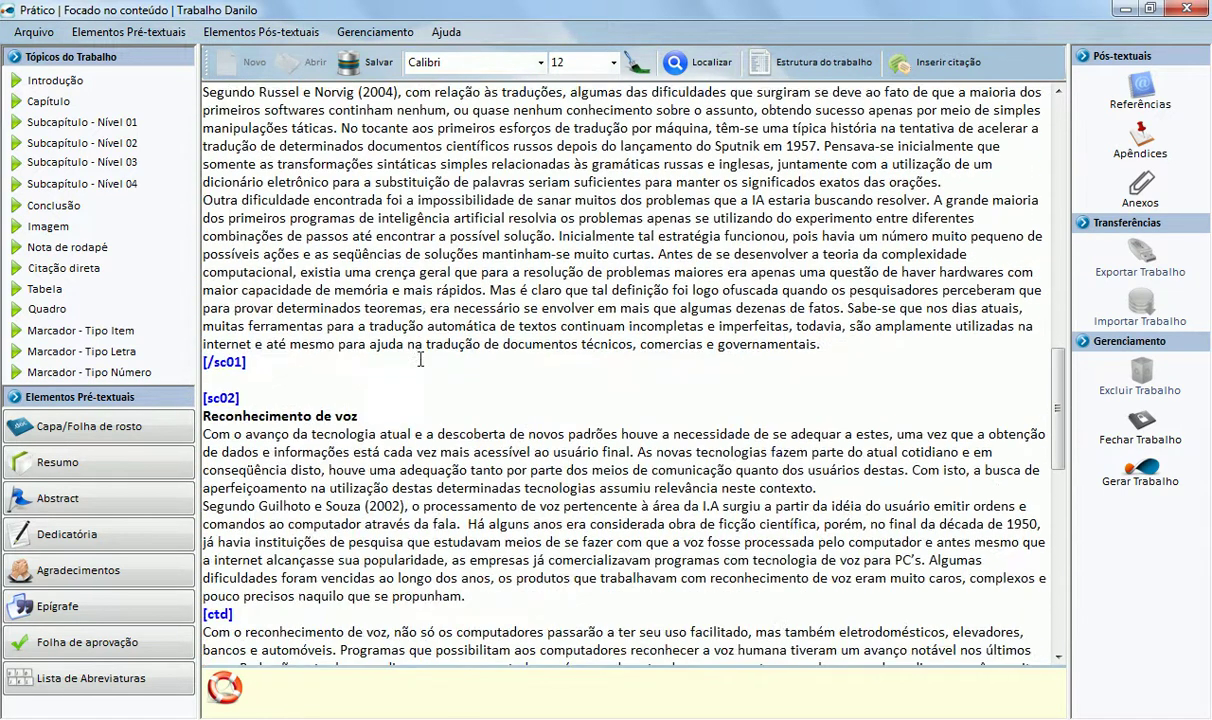
pyautogui.scroll(-9, 420, 358)
pyautogui.scroll(9, 420, 358)
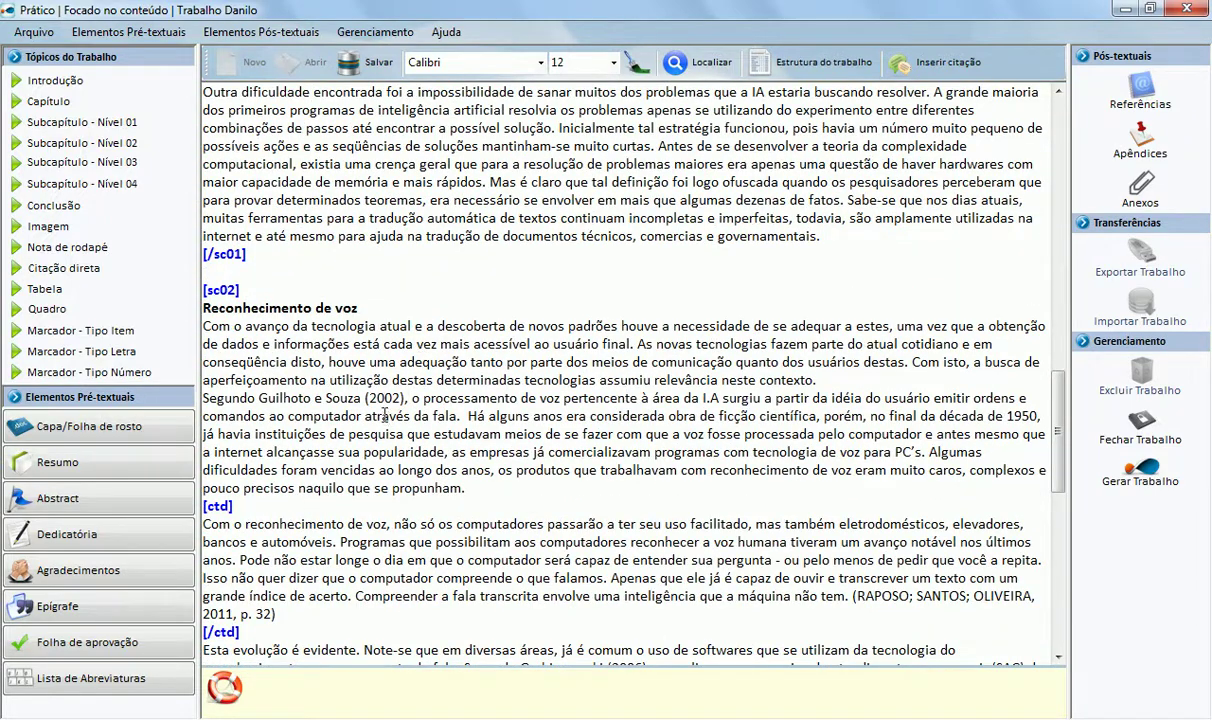
# Step: Insert a blank line after the first paragraph of "Reconhecimento de voz" and start a new table there
pyautogui.click(362, 308)
pyautogui.click(827, 381)
pyautogui.press('Return')
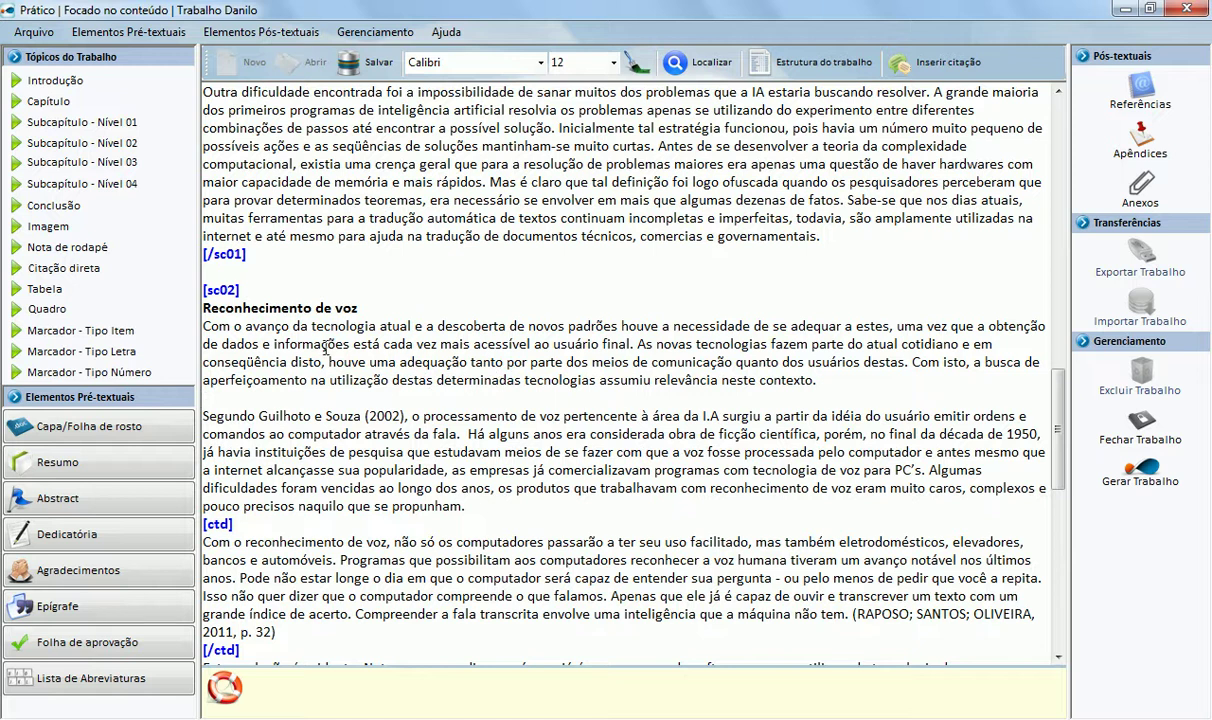
pyautogui.moveTo(48, 291)
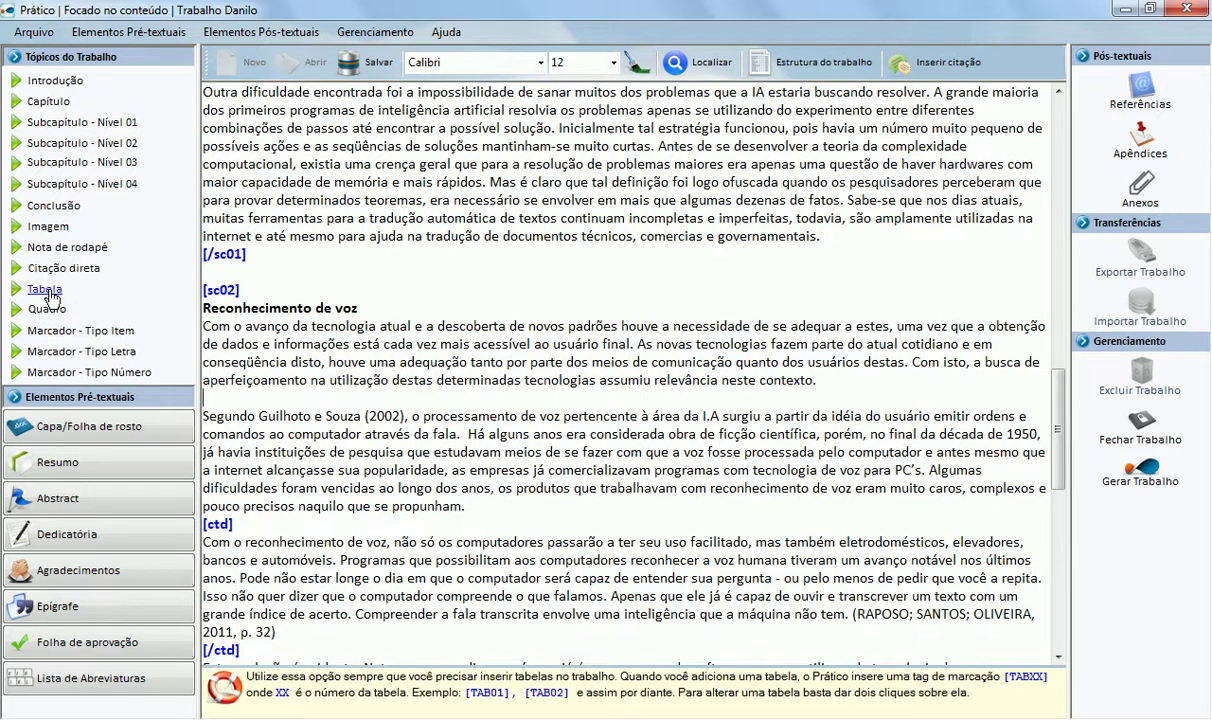
pyautogui.click(46, 290)
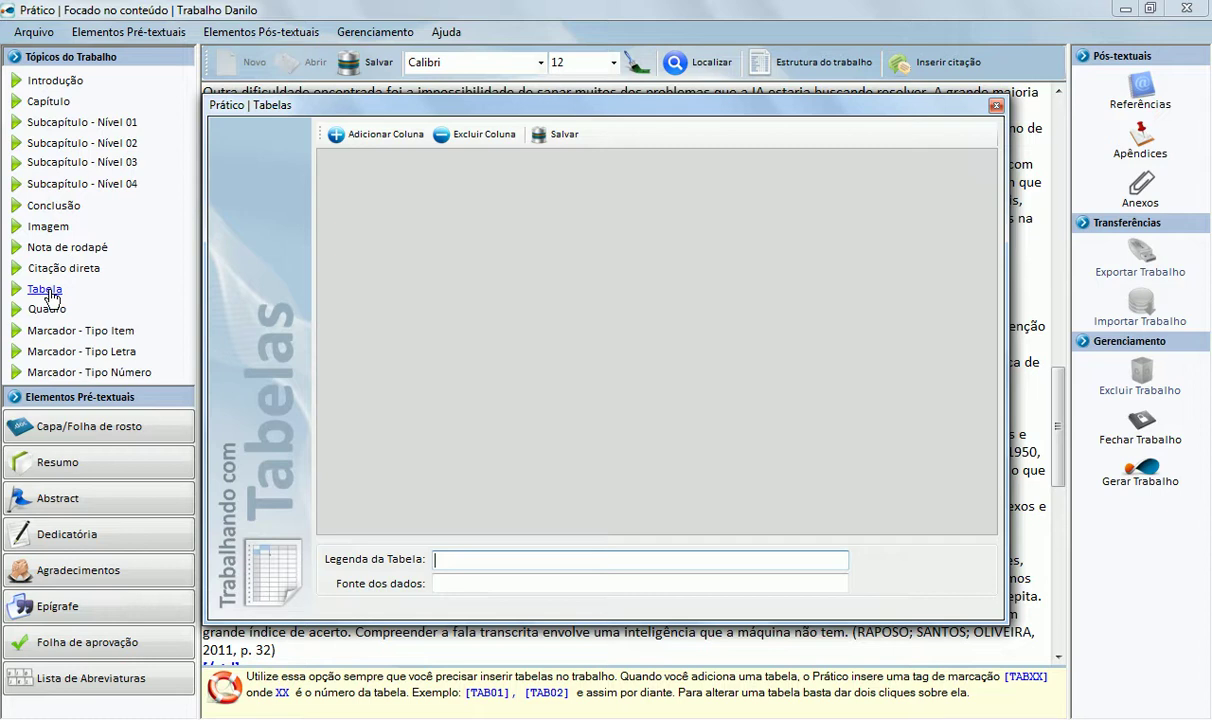
# Step: Add the table's first column and title it "Estados do Brasil"
pyautogui.click(368, 145)
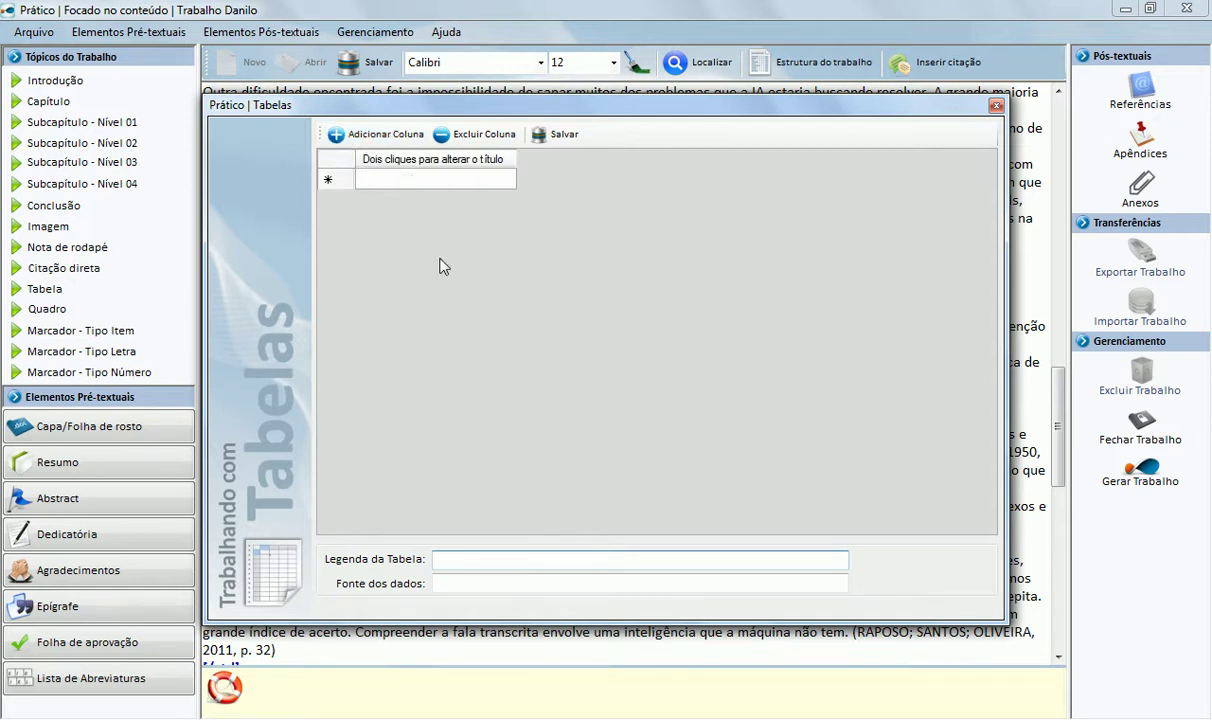
pyautogui.doubleClick(428, 158)
pyautogui.write('Estados do Brsil')
pyautogui.press('BackSpace')
pyautogui.press('BackSpace')
pyautogui.press('BackSpace')
pyautogui.press('BackSpace')
pyautogui.write('rasil')
pyautogui.press('Return')
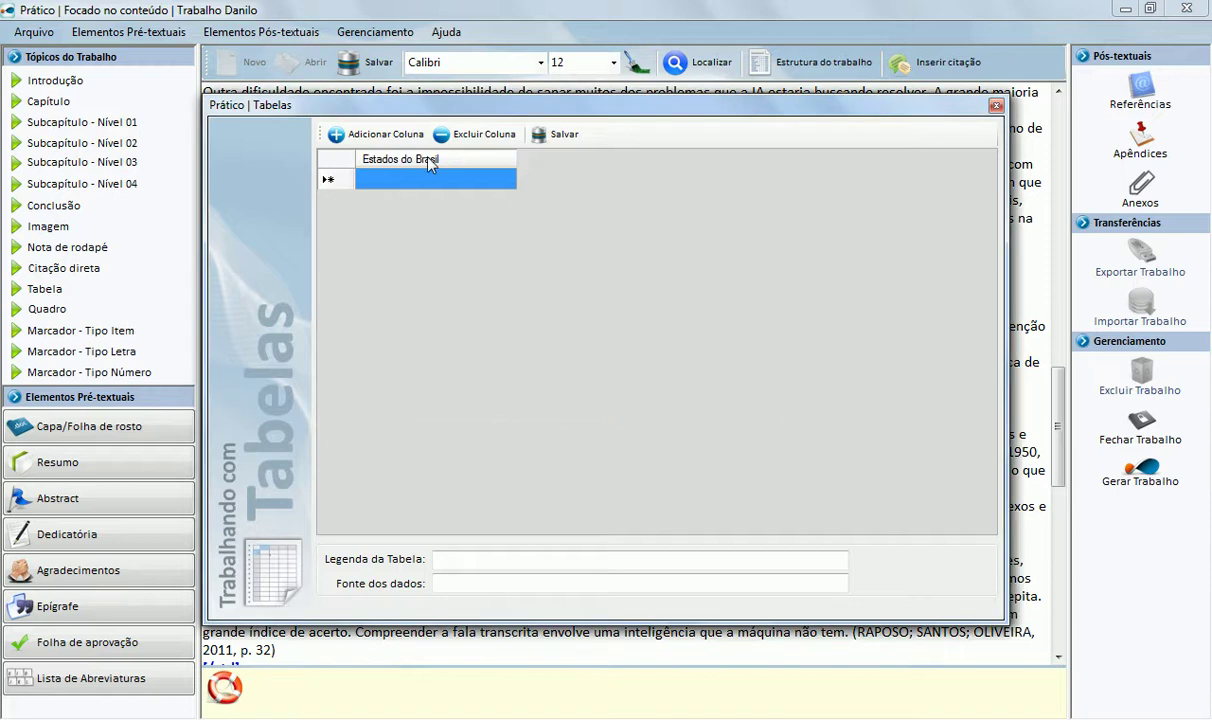
# Step: Add a second column to the table and title it "Número de Pessoas"
pyautogui.click(388, 134)
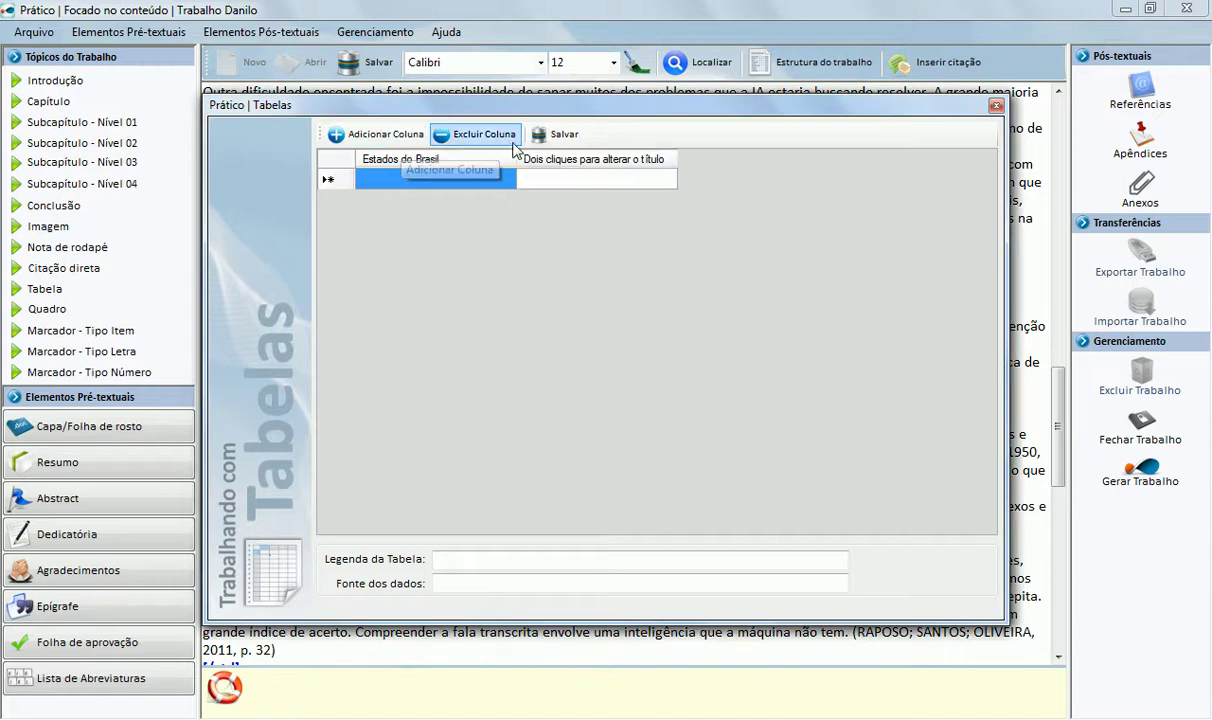
pyautogui.doubleClick(559, 163)
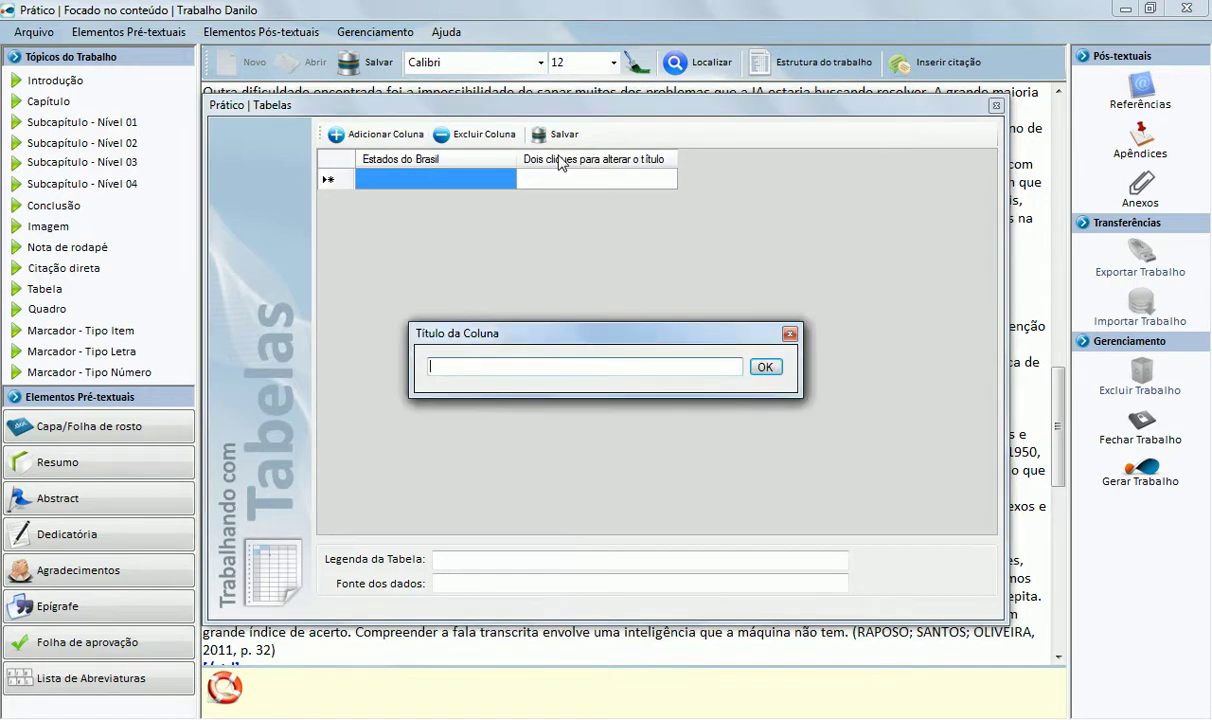
pyautogui.write('Número de Pessoas')
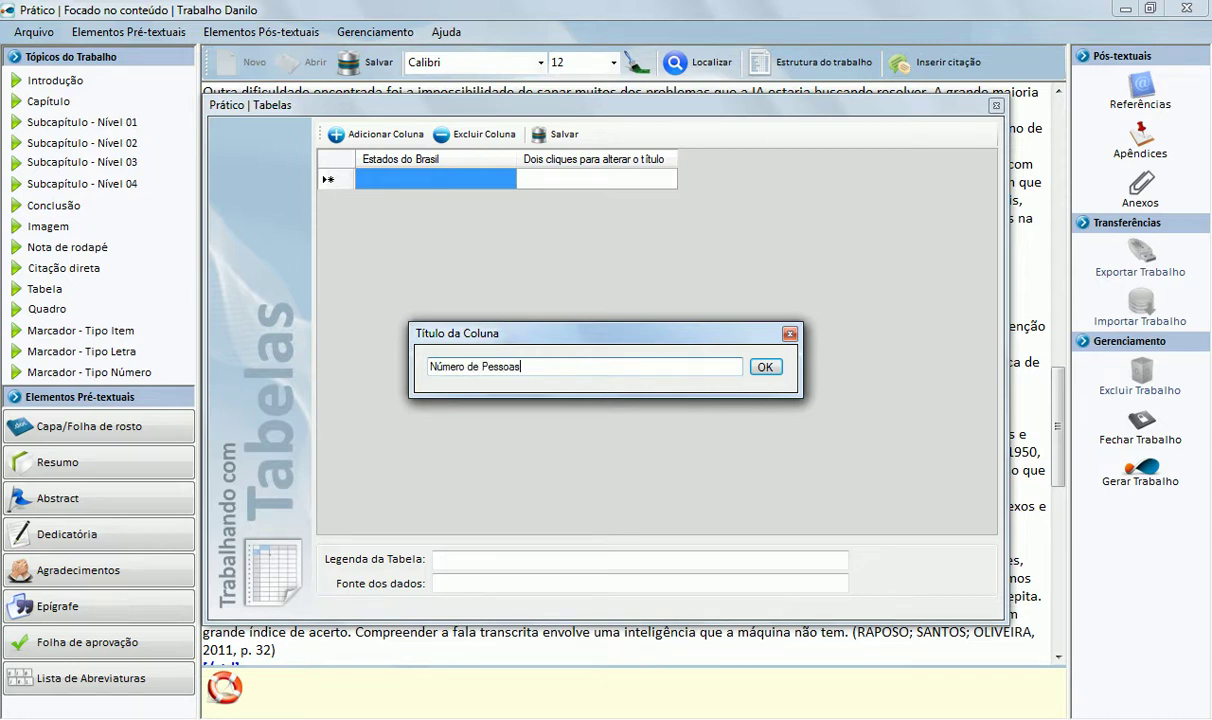
pyautogui.press('Return')
# Step: Add a third column to the table and title it "Percentual de Acertos"
pyautogui.click(385, 136)
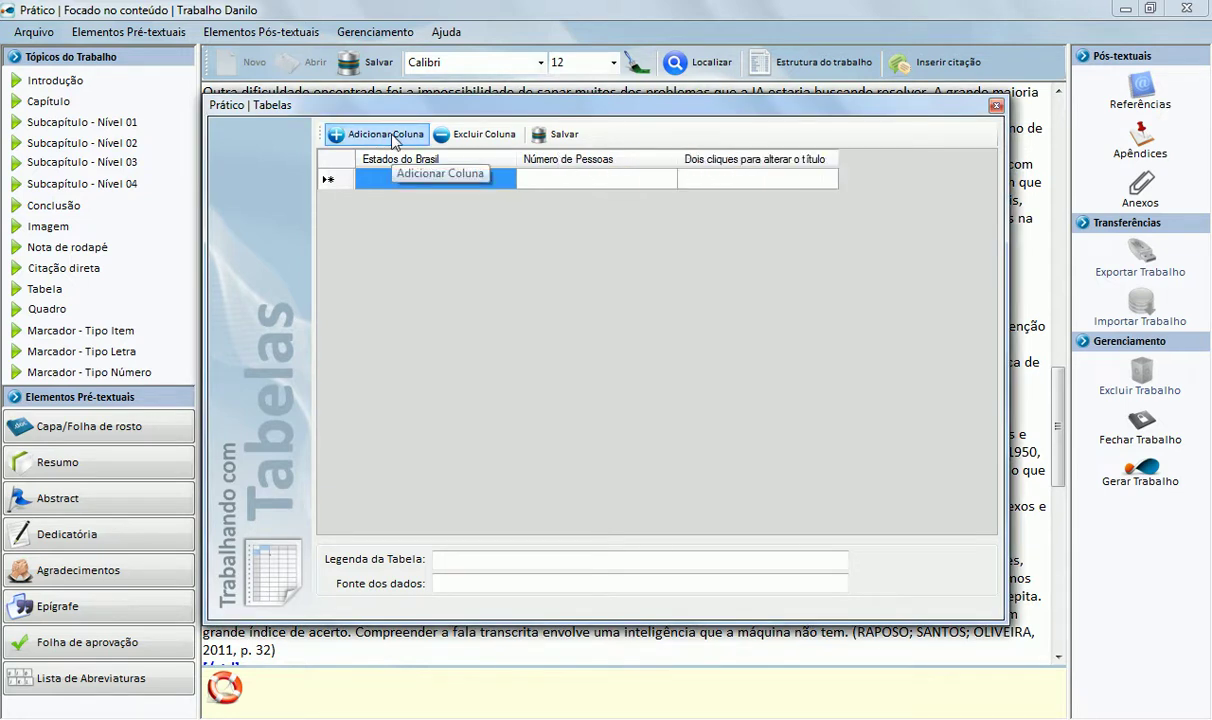
pyautogui.doubleClick(791, 163)
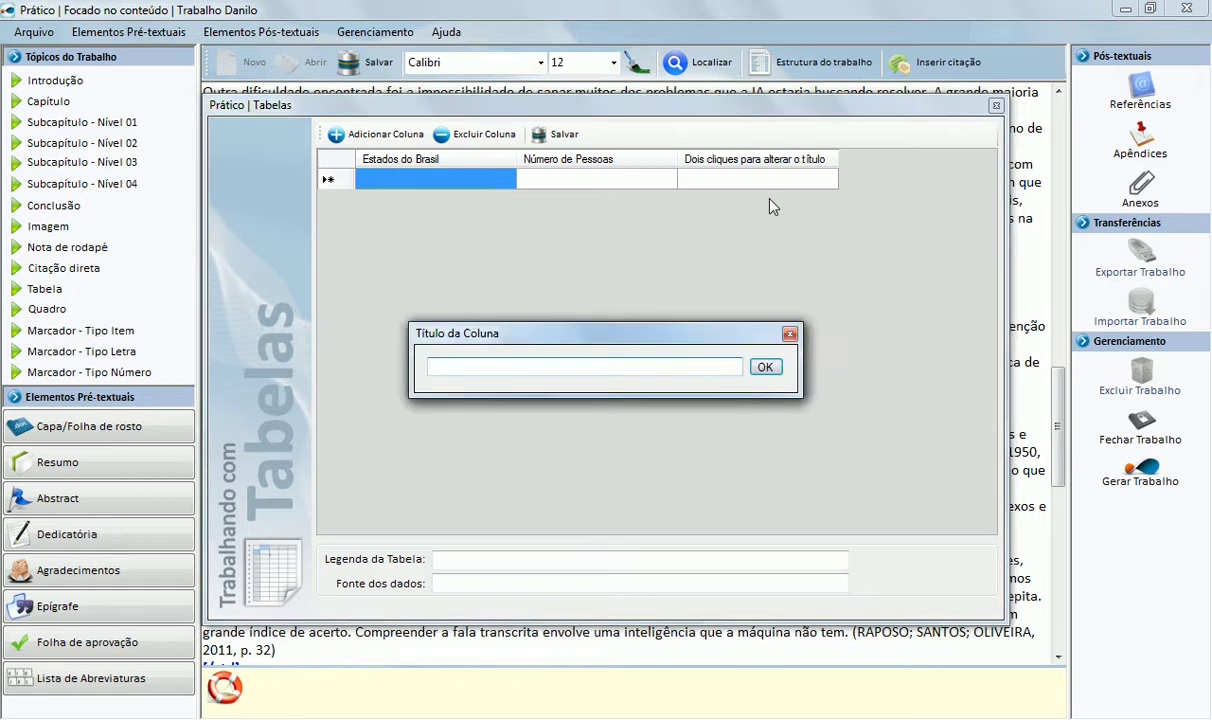
pyautogui.write('Percentual de Acertos')
pyautogui.press('Return')
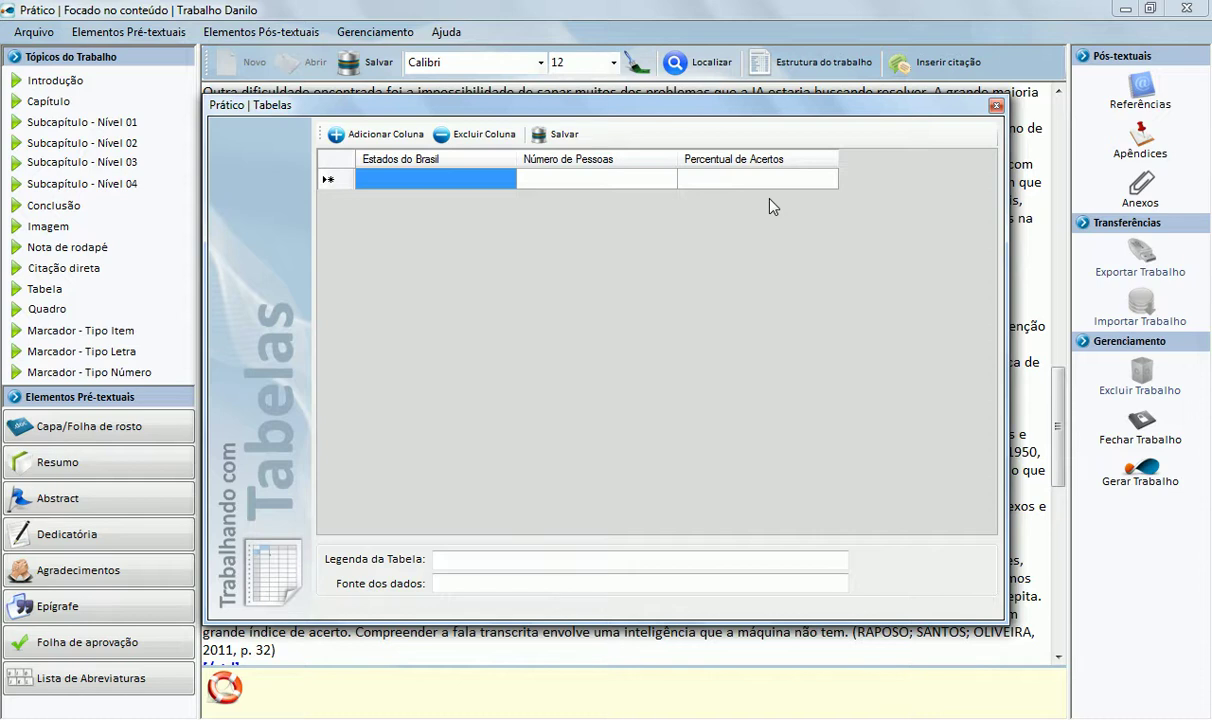
# Step: Fill the first table row with Bahia, 203 and 89%
pyautogui.write('Bahia')
pyautogui.press('Tab')
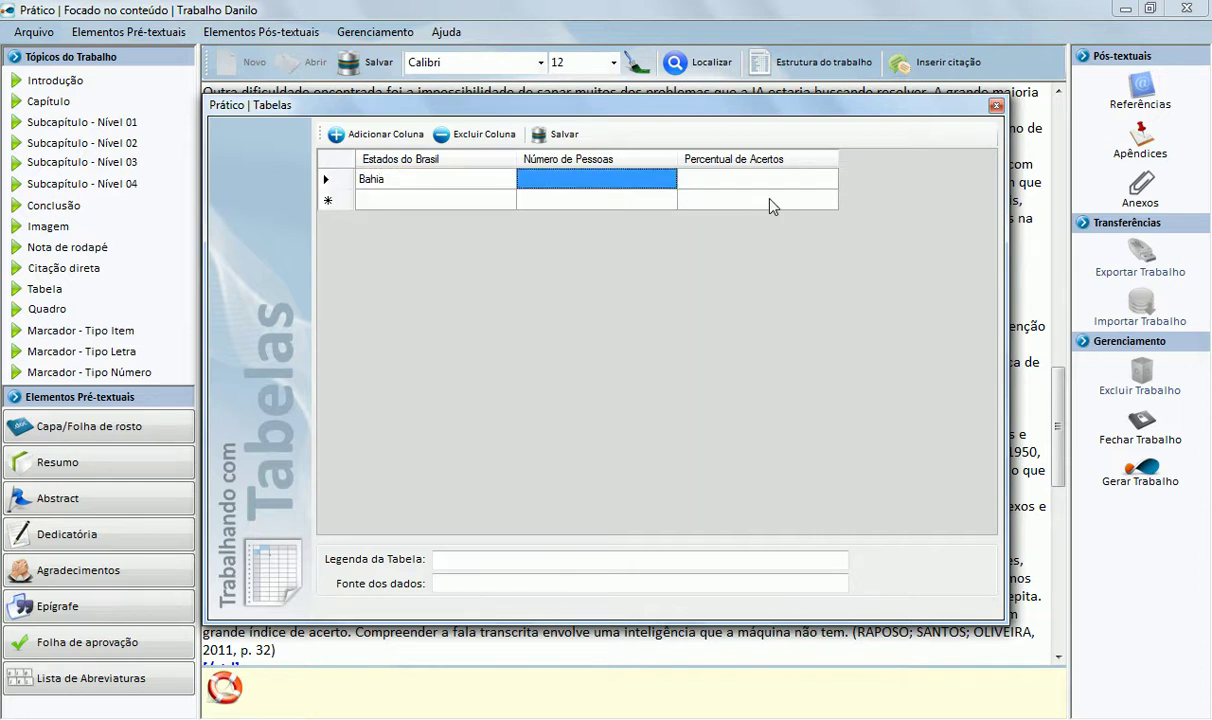
pyautogui.write('203')
pyautogui.press('Tab')
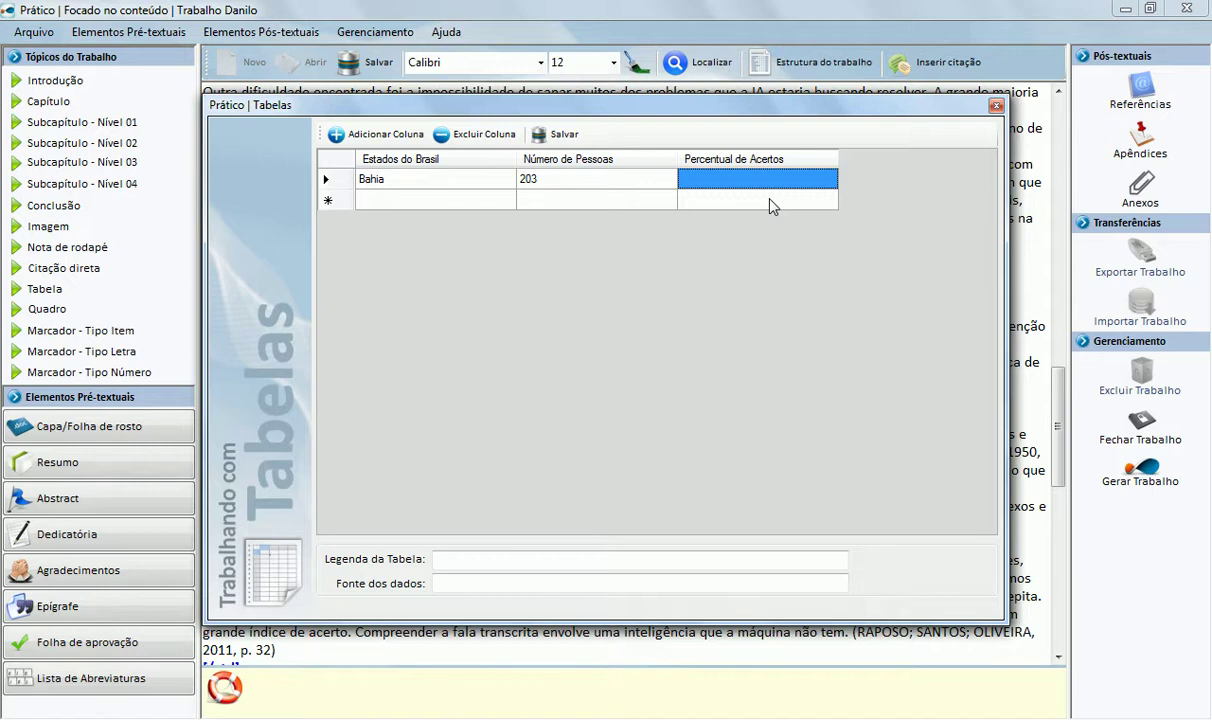
pyautogui.write('89%')
pyautogui.press('Tab')
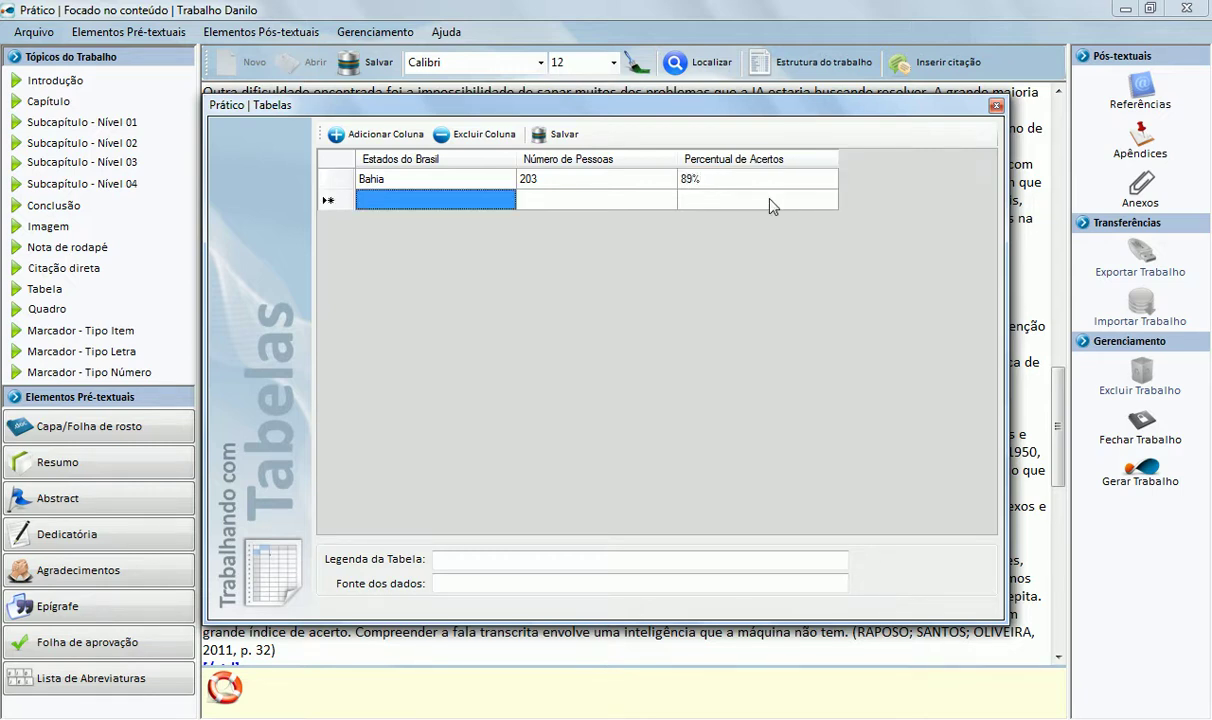
# Step: Fill the second table row with Minas Gerais, 267 and 87%
pyautogui.write('Min')
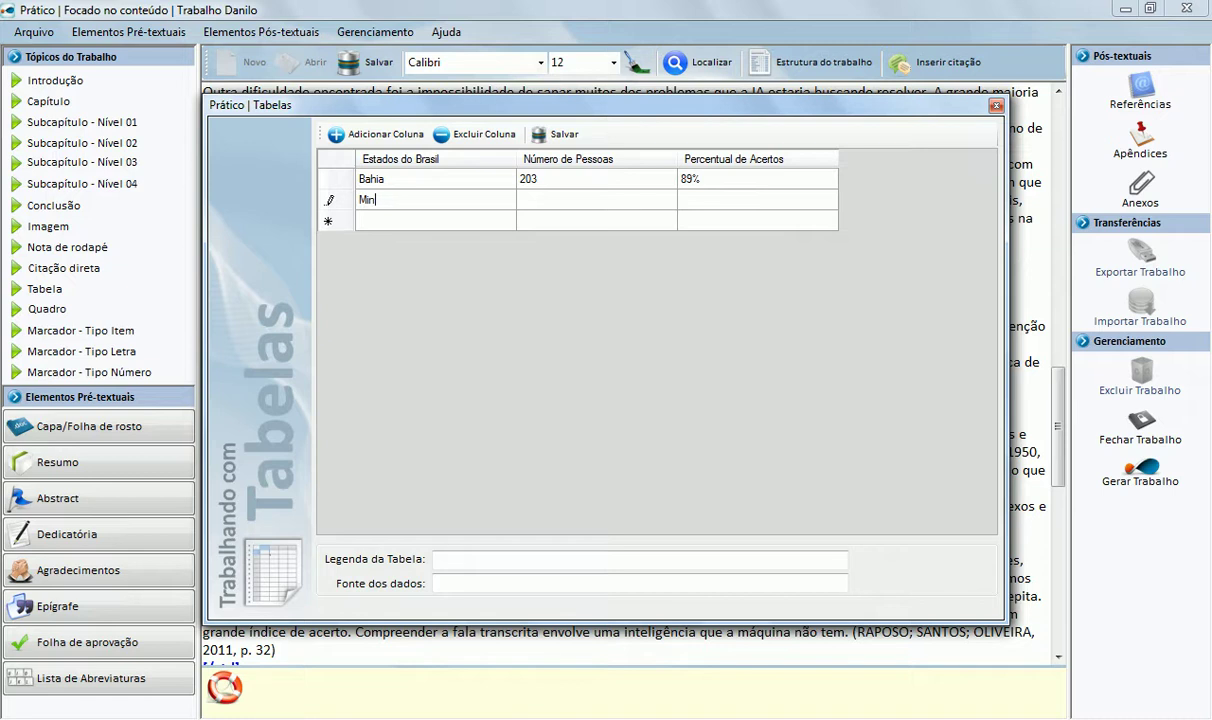
pyautogui.write('as Gerais')
pyautogui.press('Tab')
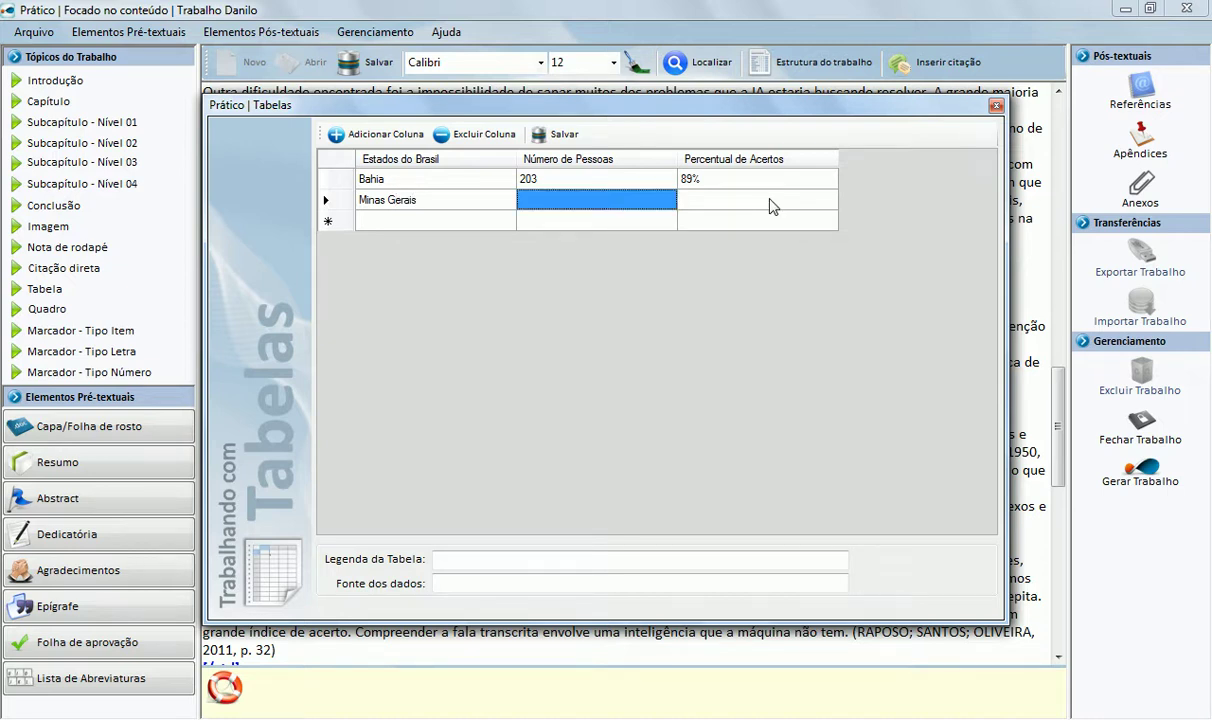
pyautogui.write('267')
pyautogui.press('Tab')
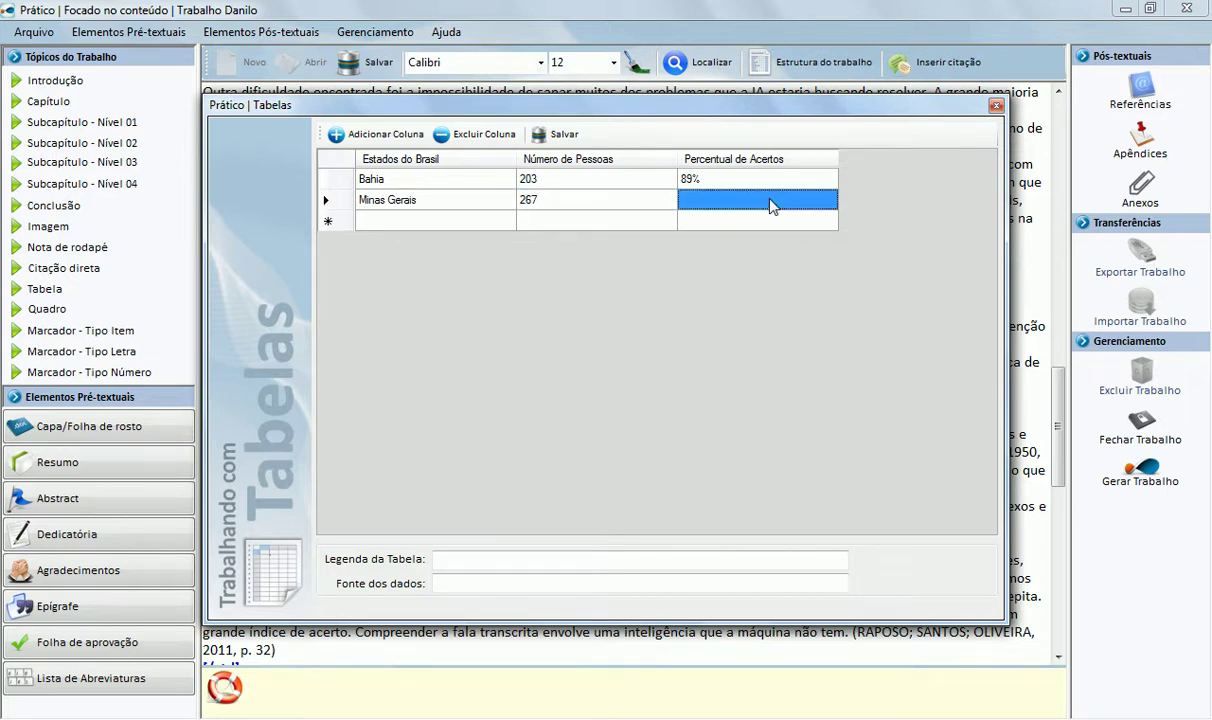
pyautogui.write('87%')
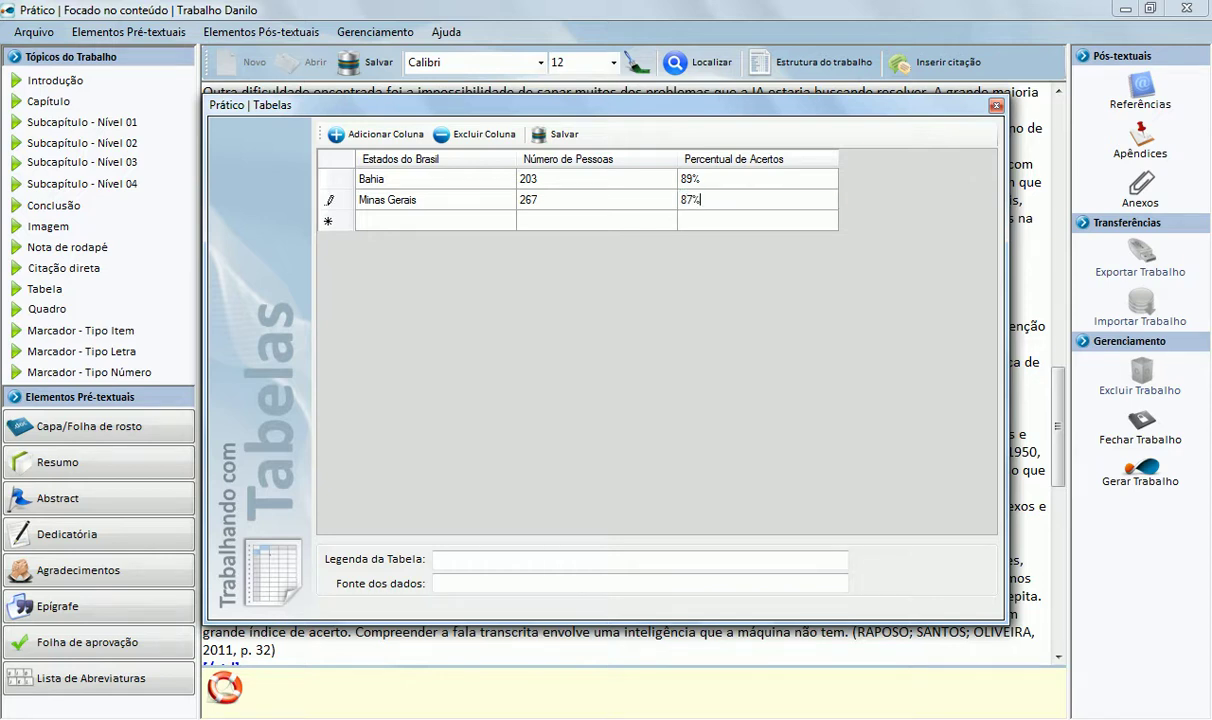
pyautogui.press('Tab')
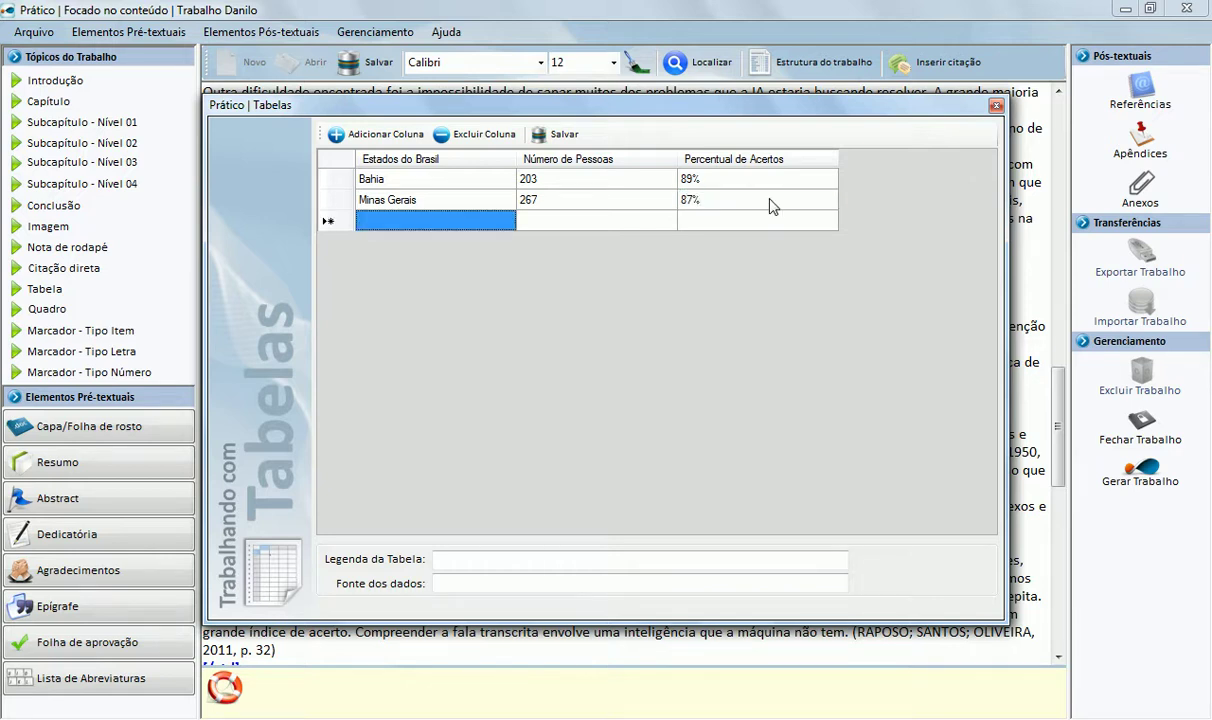
# Step: Fill the third table row with Espírito Santo, 197 and 91%
pyautogui.write('Espír')
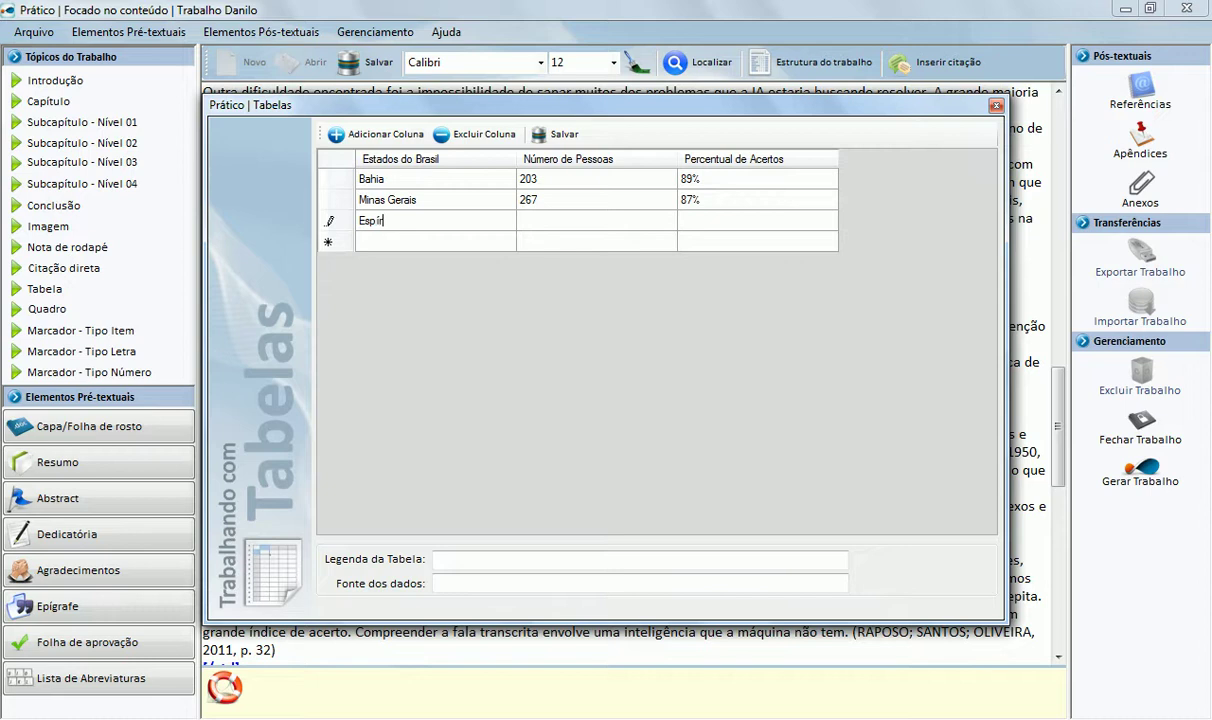
pyautogui.write('ito Santos')
pyautogui.press('Tab')
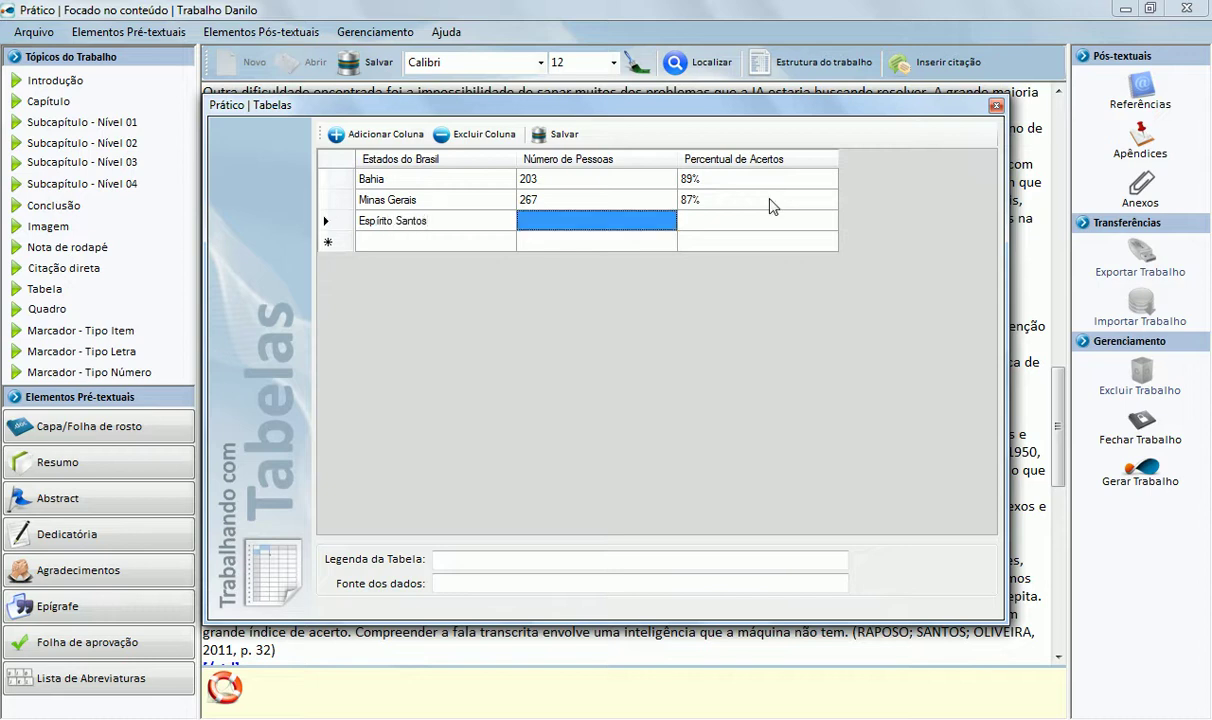
pyautogui.press('Left')
pyautogui.press('Right')
pyautogui.press('Left')
pyautogui.press('F2')
pyautogui.press('BackSpace')
pyautogui.press('Tab')
pyautogui.write('197')
pyautogui.press('Tab')
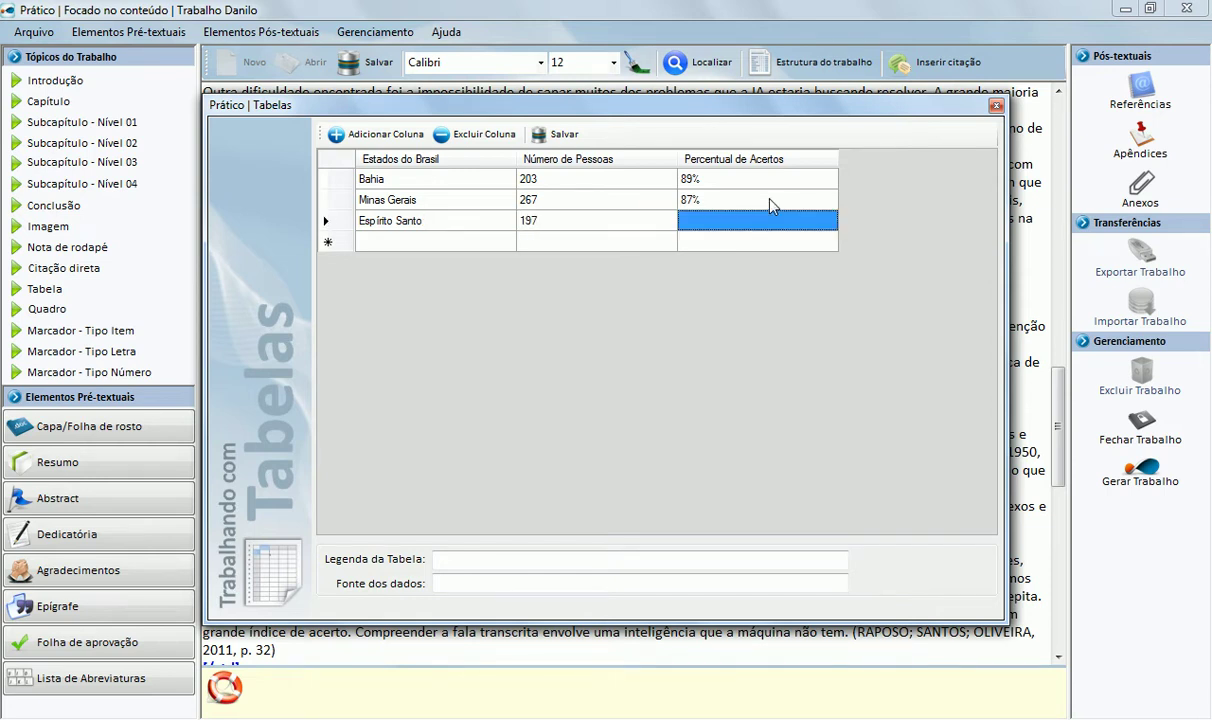
pyautogui.write('91%')
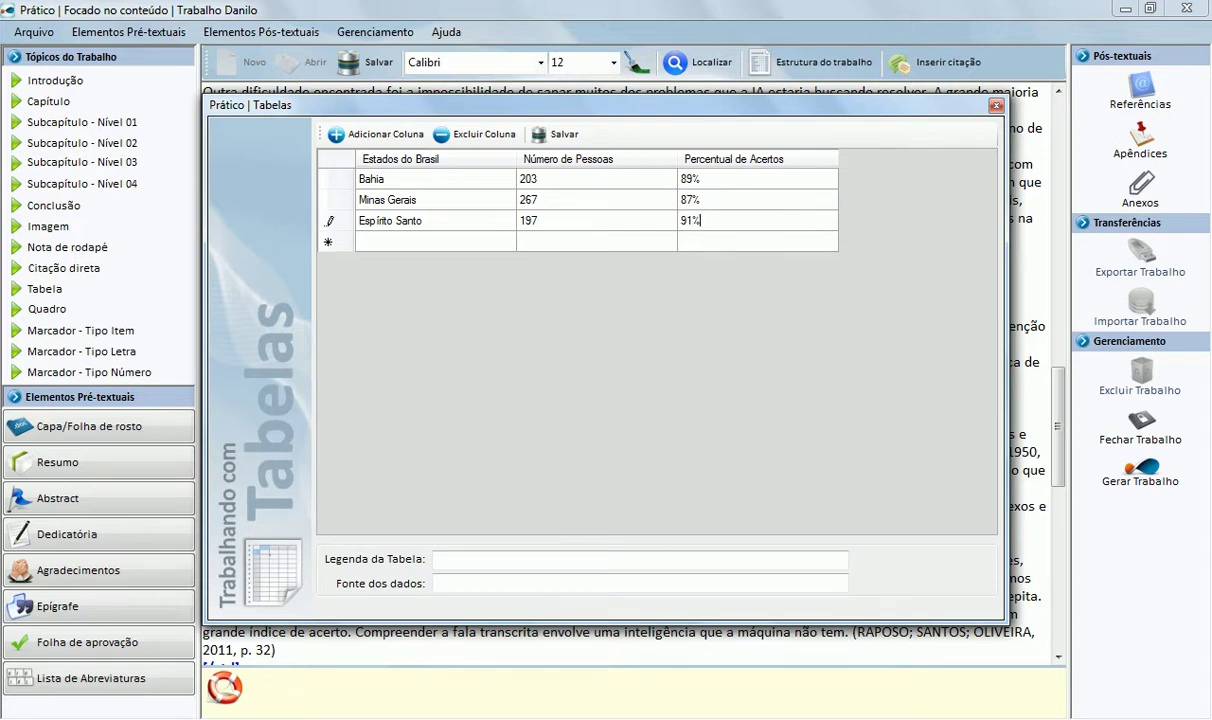
pyautogui.press('Tab')
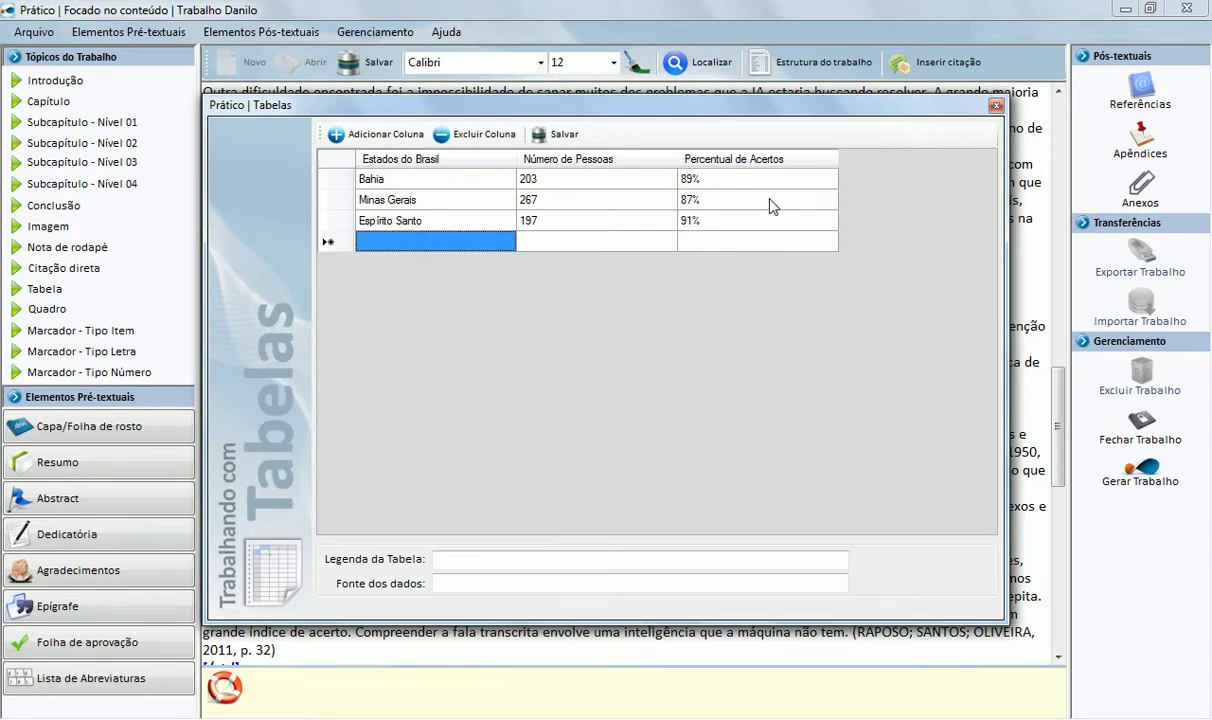
# Step: Fill the fourth table row with Rondônia, 203 and 92%
pyautogui.write('Rondônia')
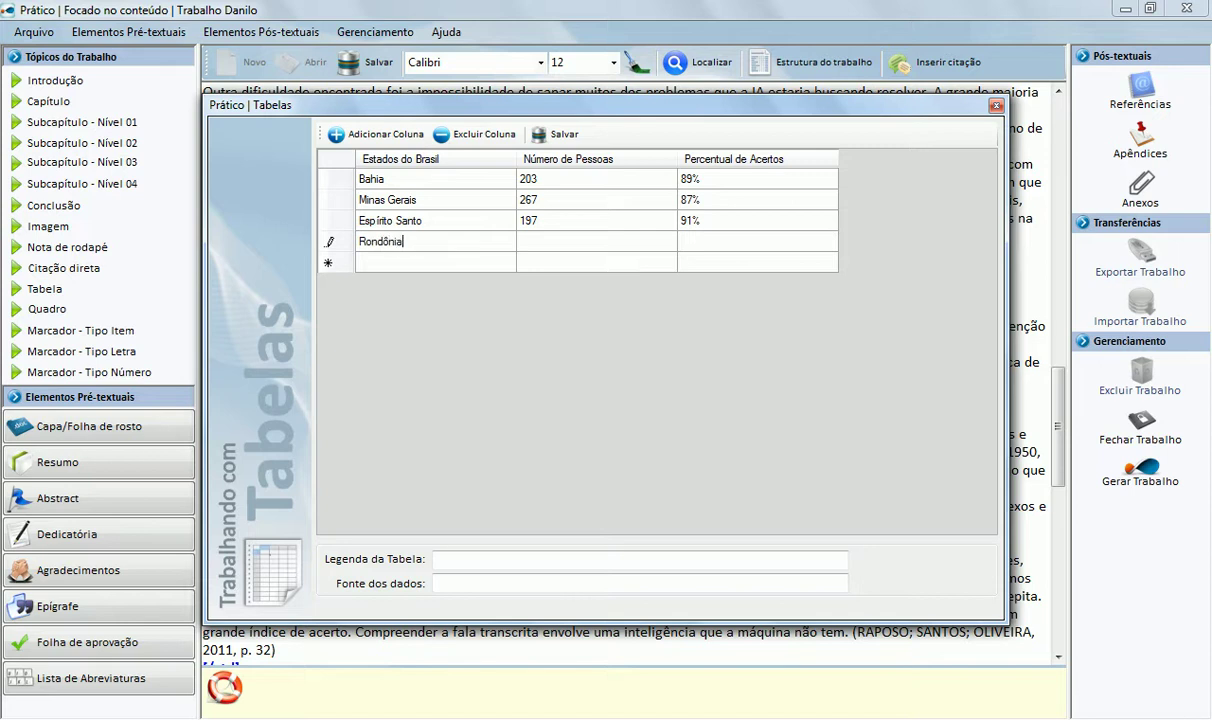
pyautogui.press('Tab')
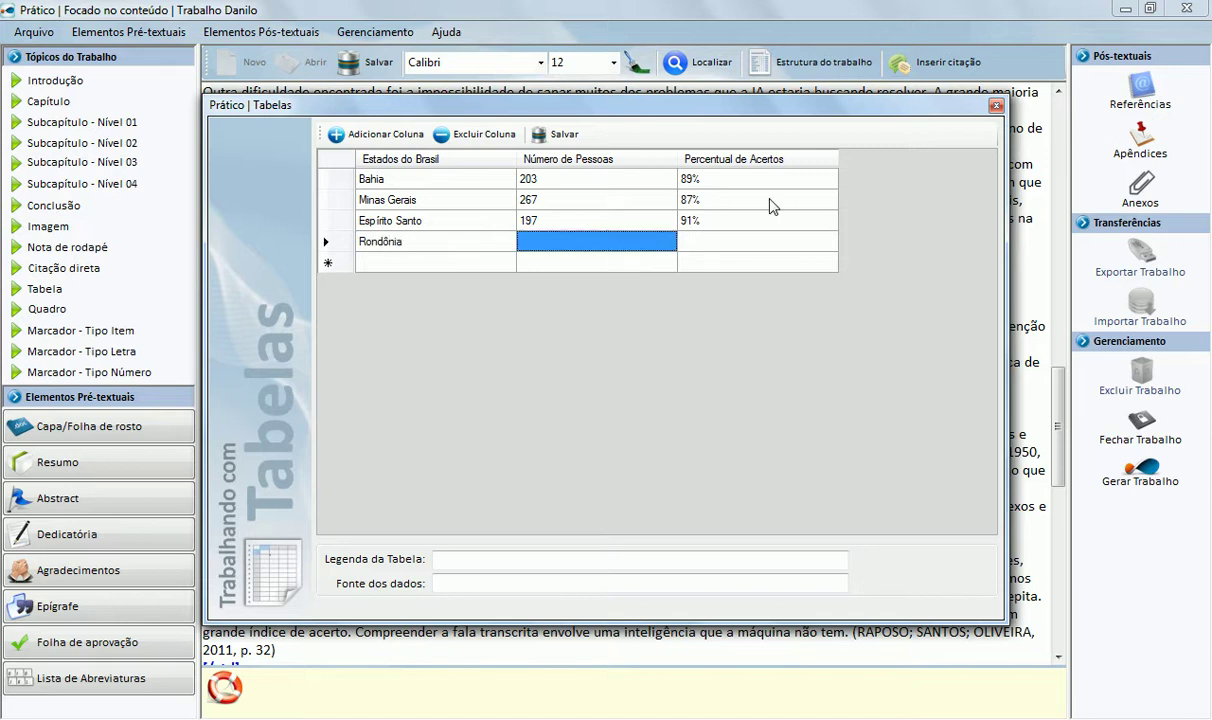
pyautogui.write('203')
pyautogui.press('Tab')
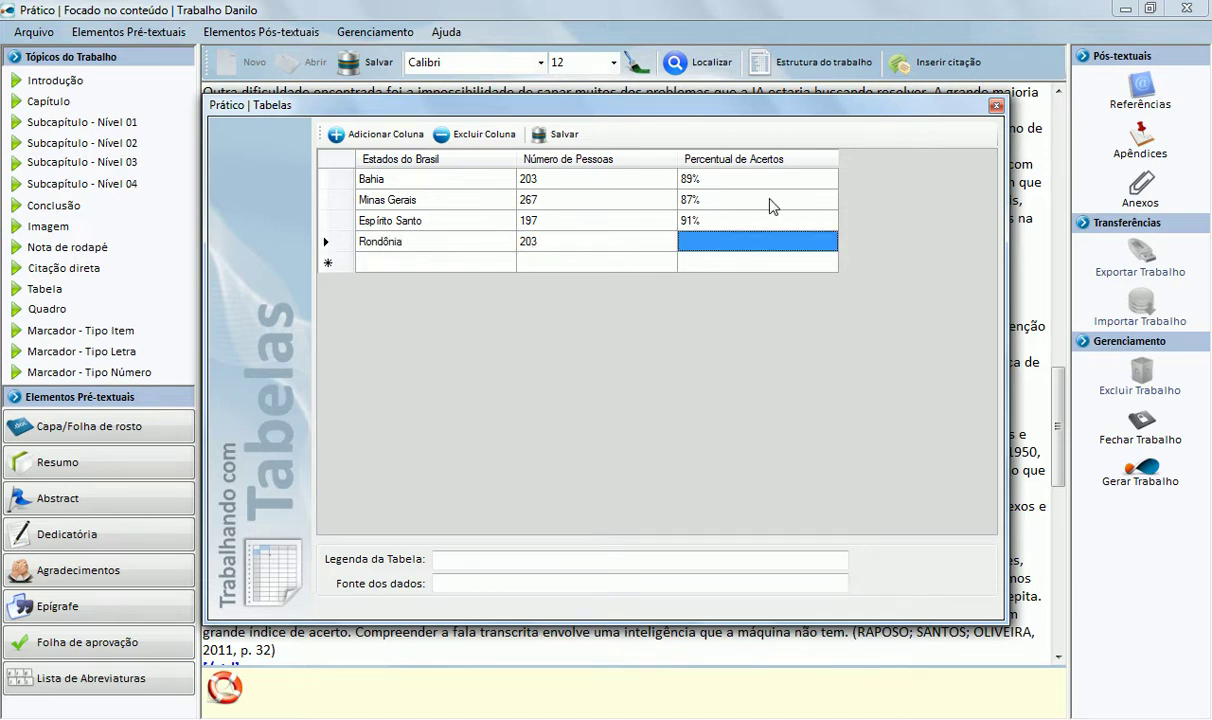
pyautogui.write('92%')
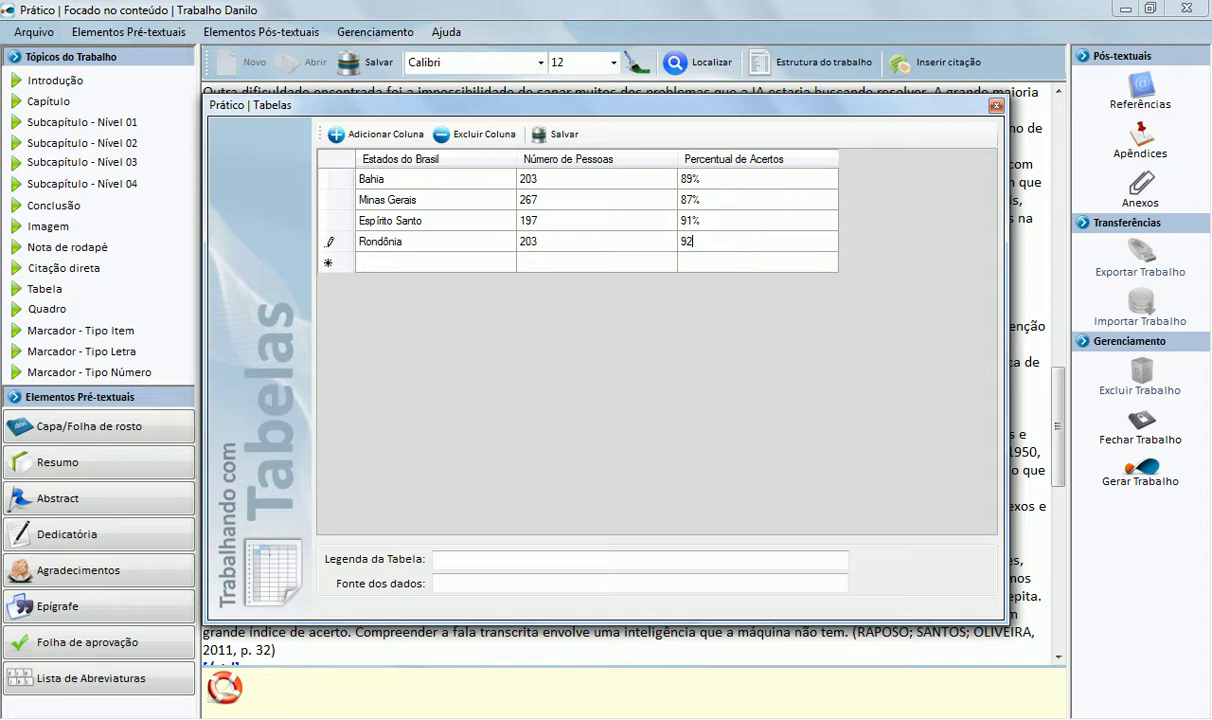
pyautogui.press('Tab')
# Step: Fill the fifth table row with Acre, 200 and 90%
pyautogui.write('Acre')
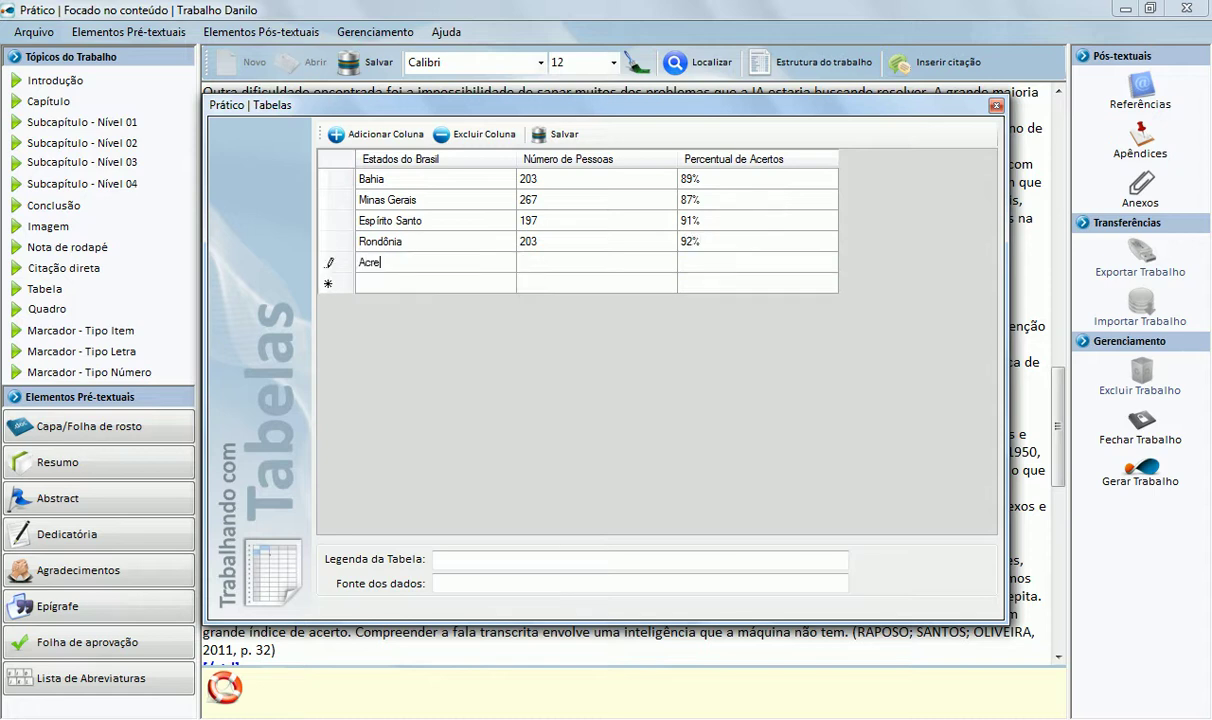
pyautogui.press('Tab')
pyautogui.write('200')
pyautogui.press('Tab')
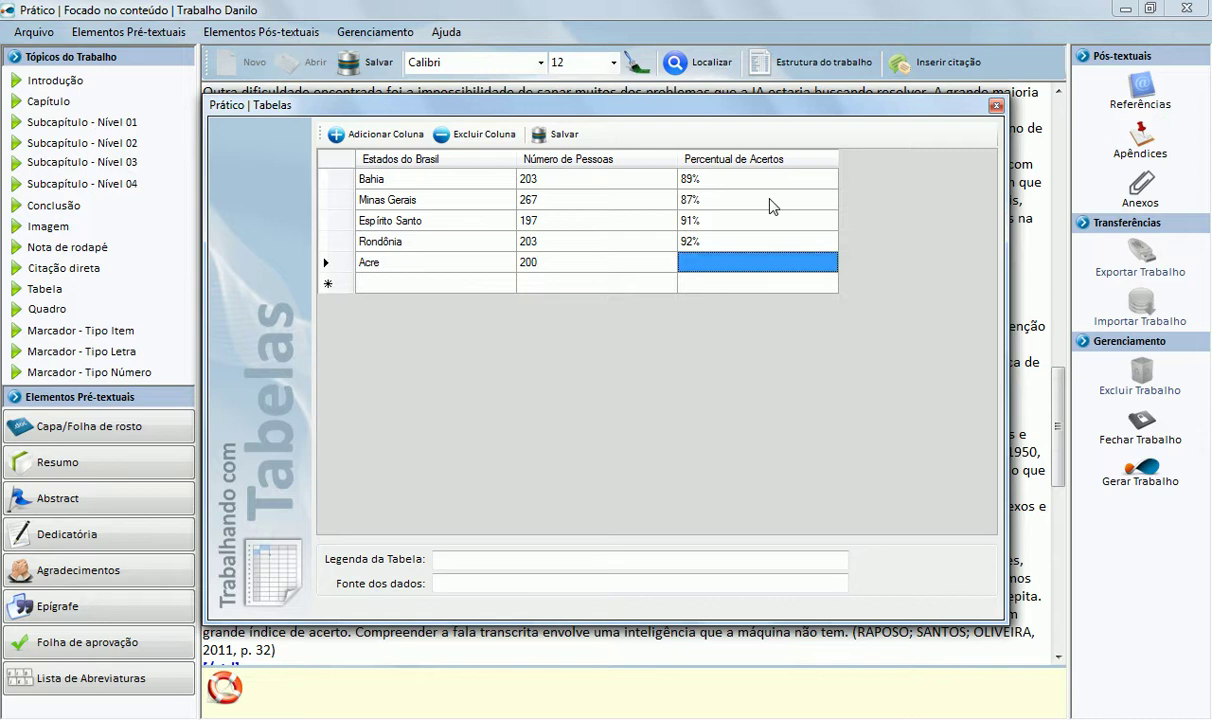
pyautogui.write('90%')
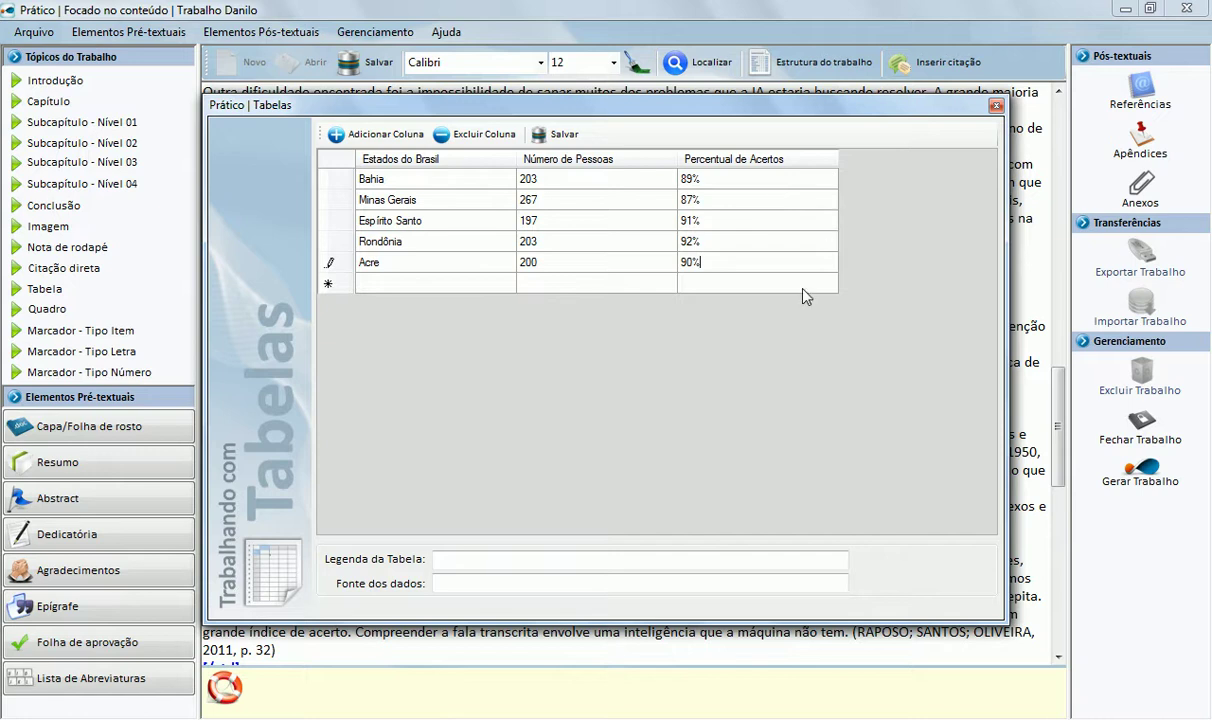
# Step: Set the table caption to "Índice de acertos no reconhecimento de voz - Unidades da Federação"
pyautogui.click(570, 559)
pyautogui.click(560, 582)
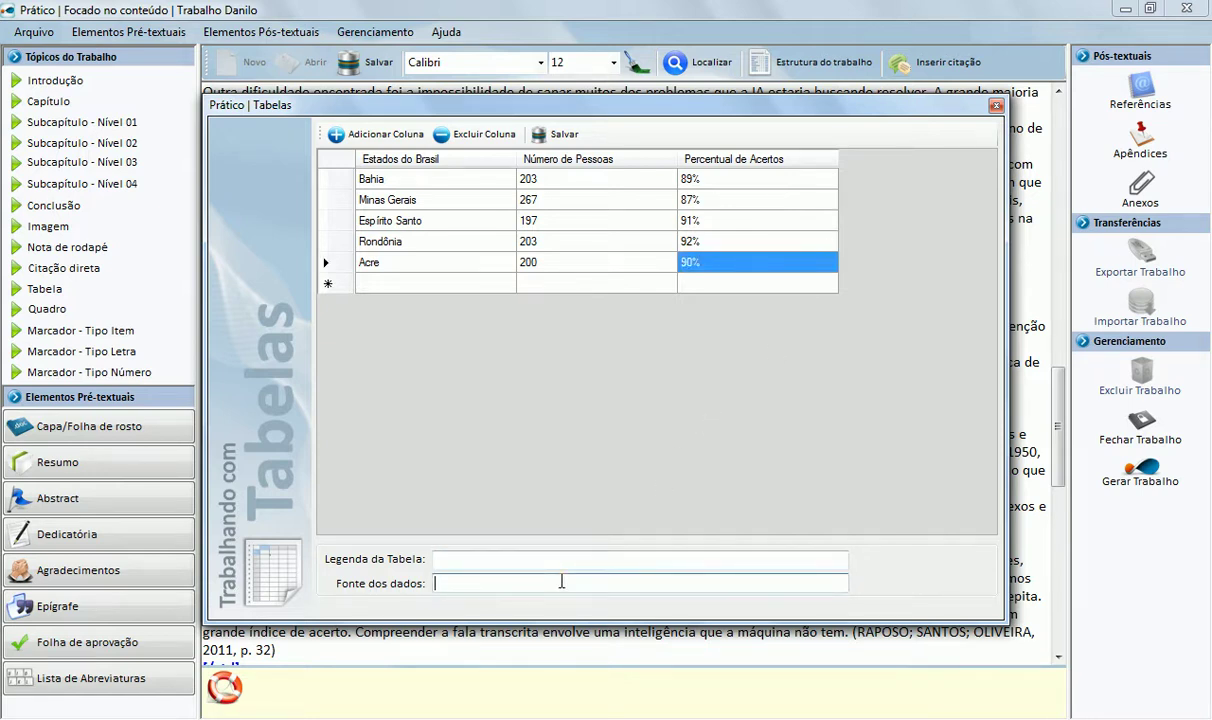
pyautogui.click(543, 561)
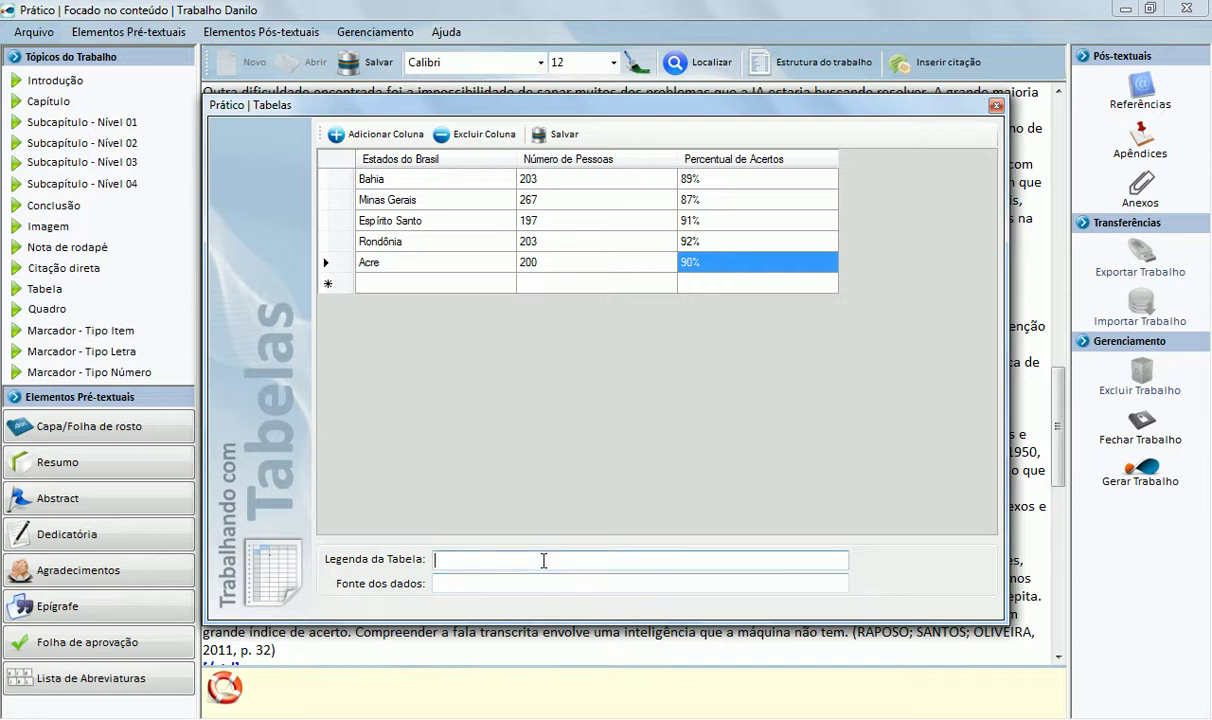
pyautogui.click(533, 587)
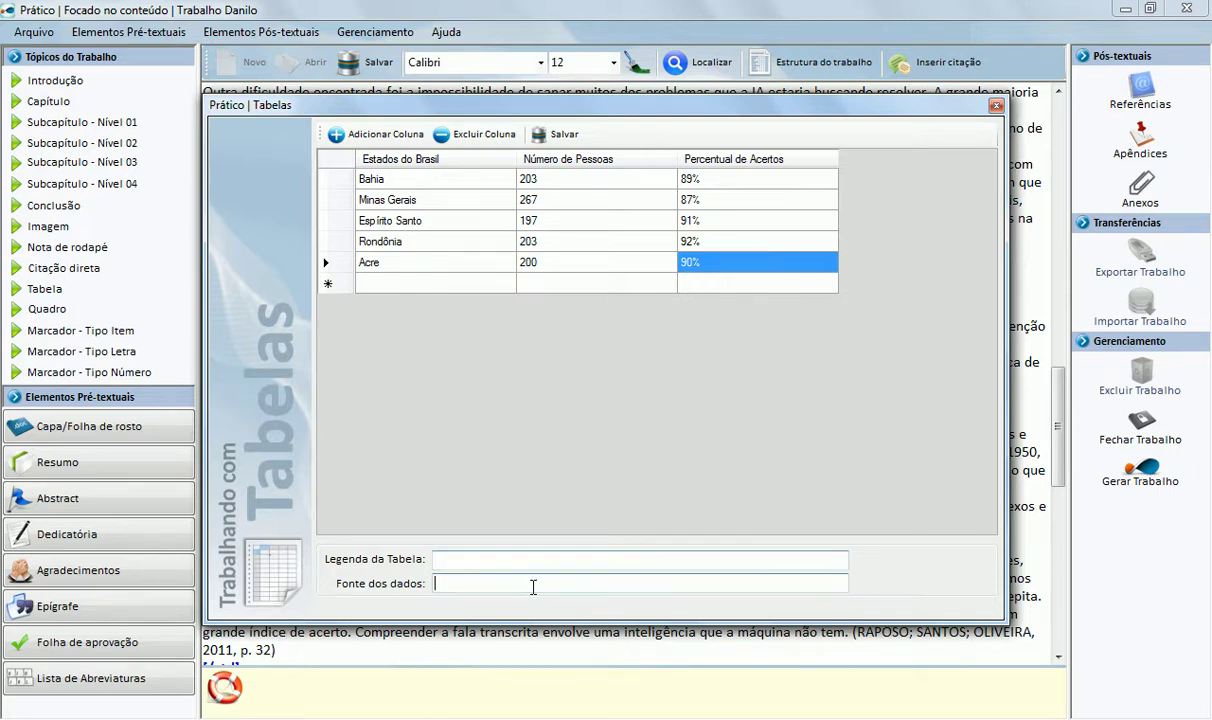
pyautogui.click(482, 560)
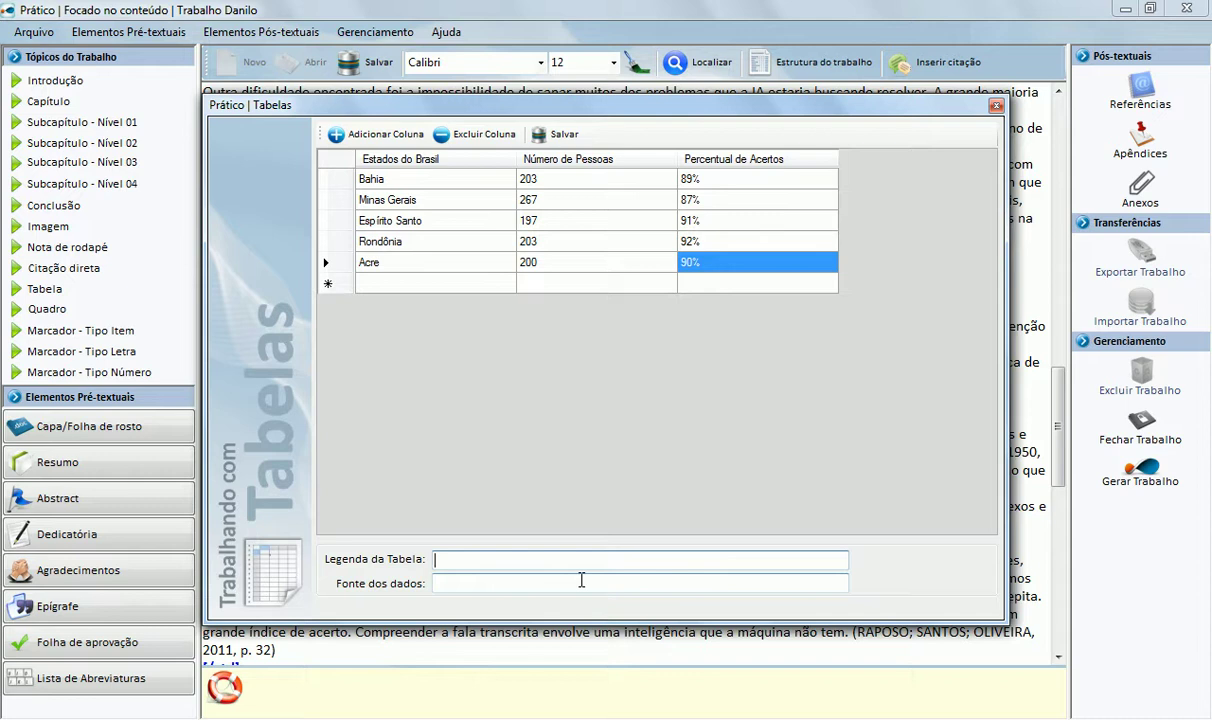
pyautogui.write('Índice de acertos no reconhecimento de')
pyautogui.write('voz')
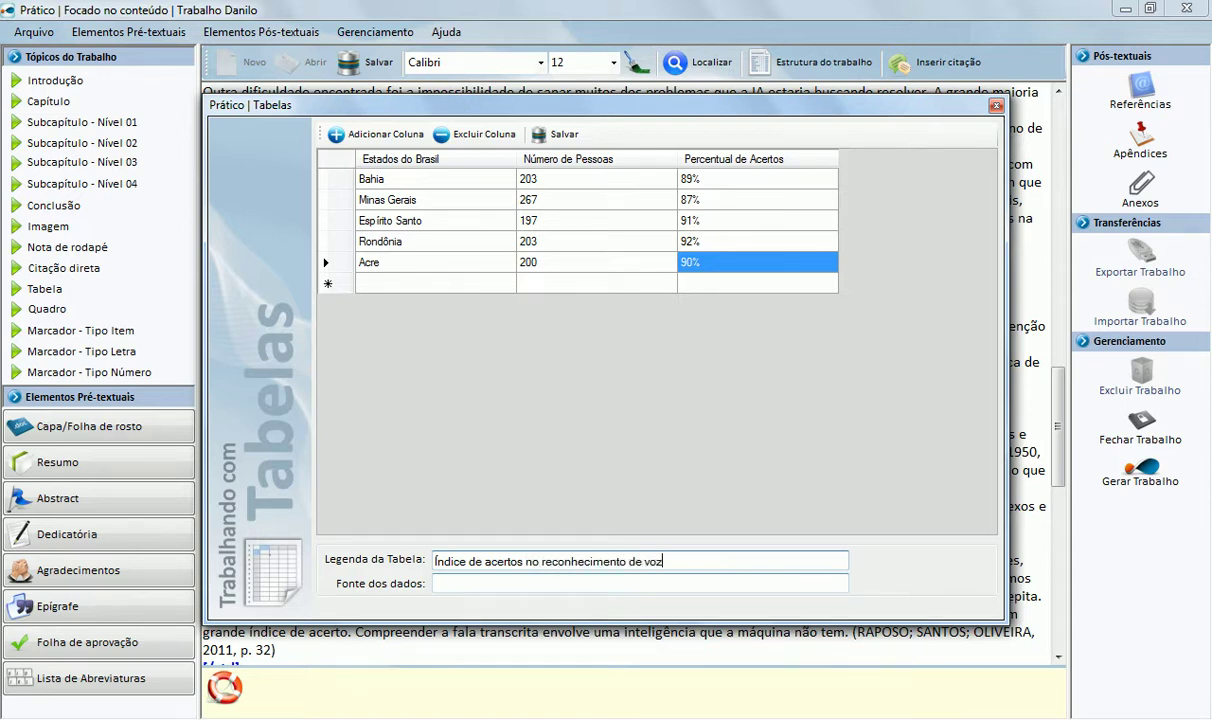
pyautogui.write(' - Unidades da Federa')
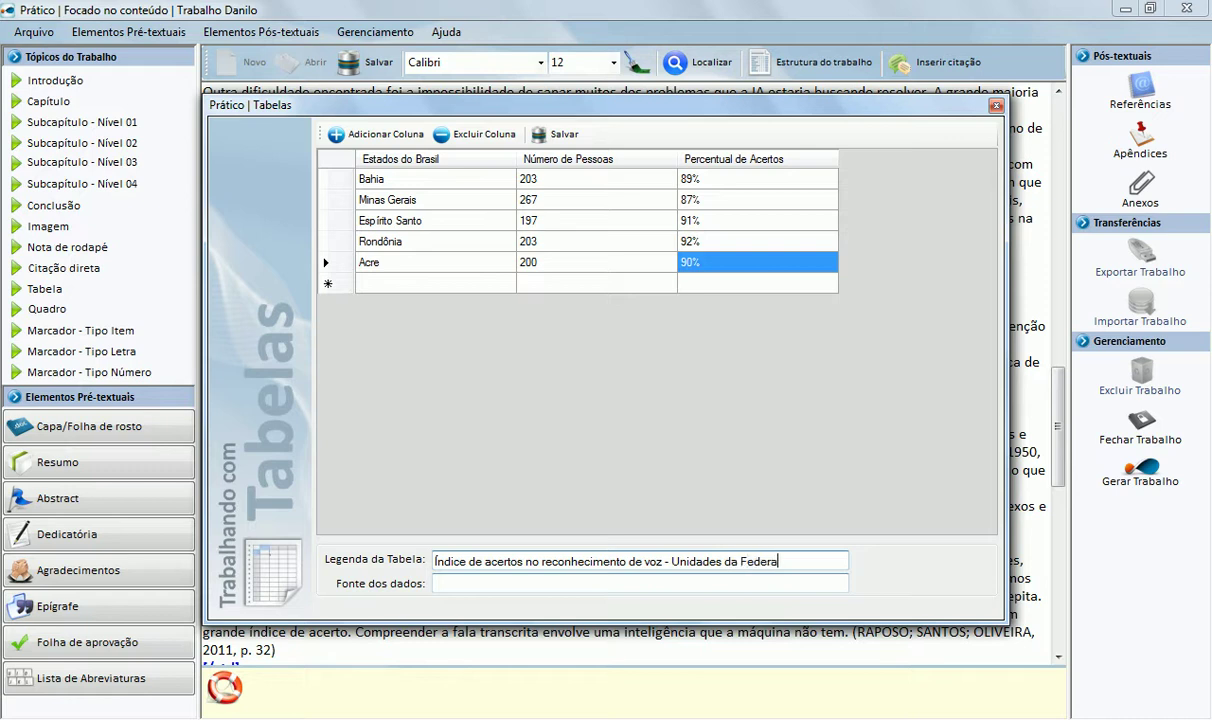
pyautogui.write('ção')
# Step: Enter "Revista XXXX, 2009" as the table's data source and insert the table into the work
pyautogui.click(436, 584)
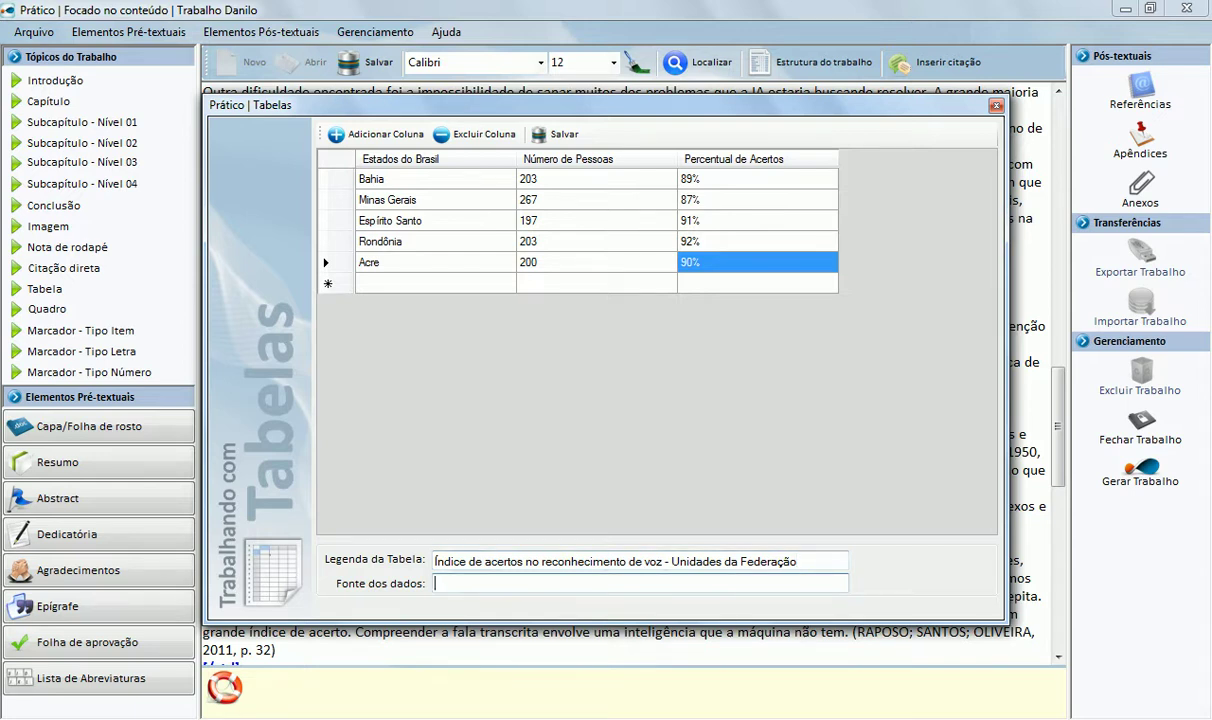
pyautogui.write('Revista XXXX, 2009')
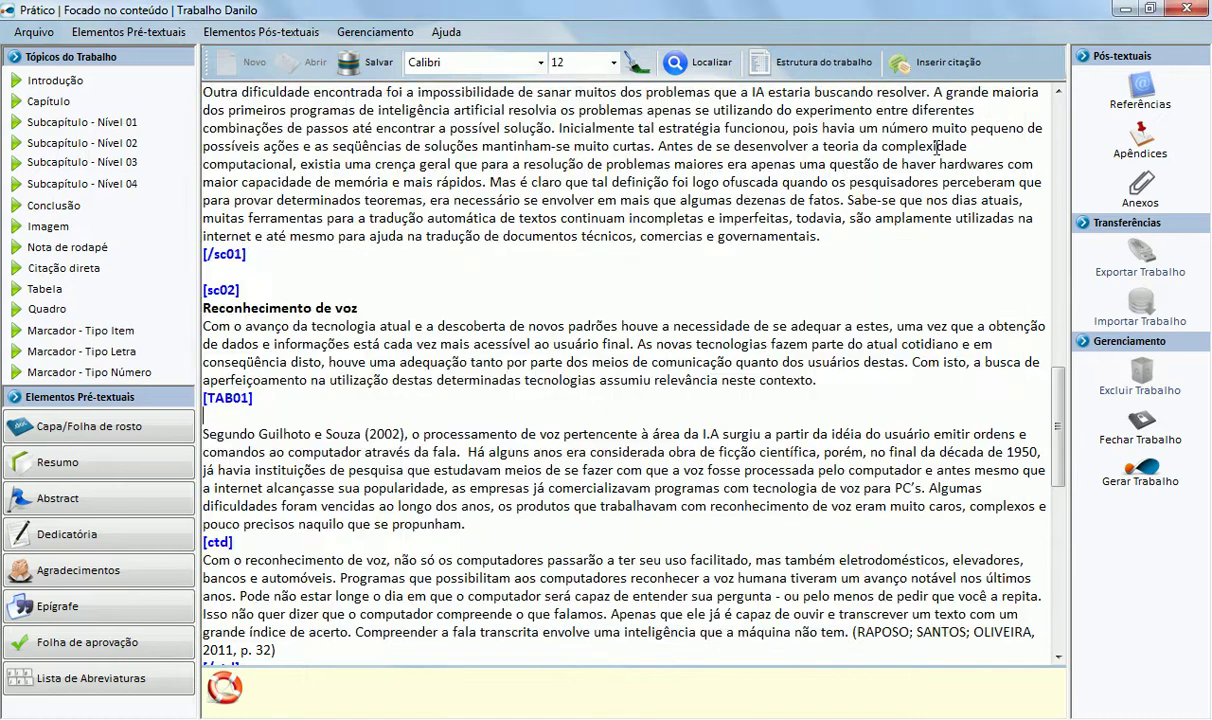
pyautogui.click(996, 105)
# Step: Remove the blank line below the [TAB01] tag and reopen that table for editing
pyautogui.press('Delete')
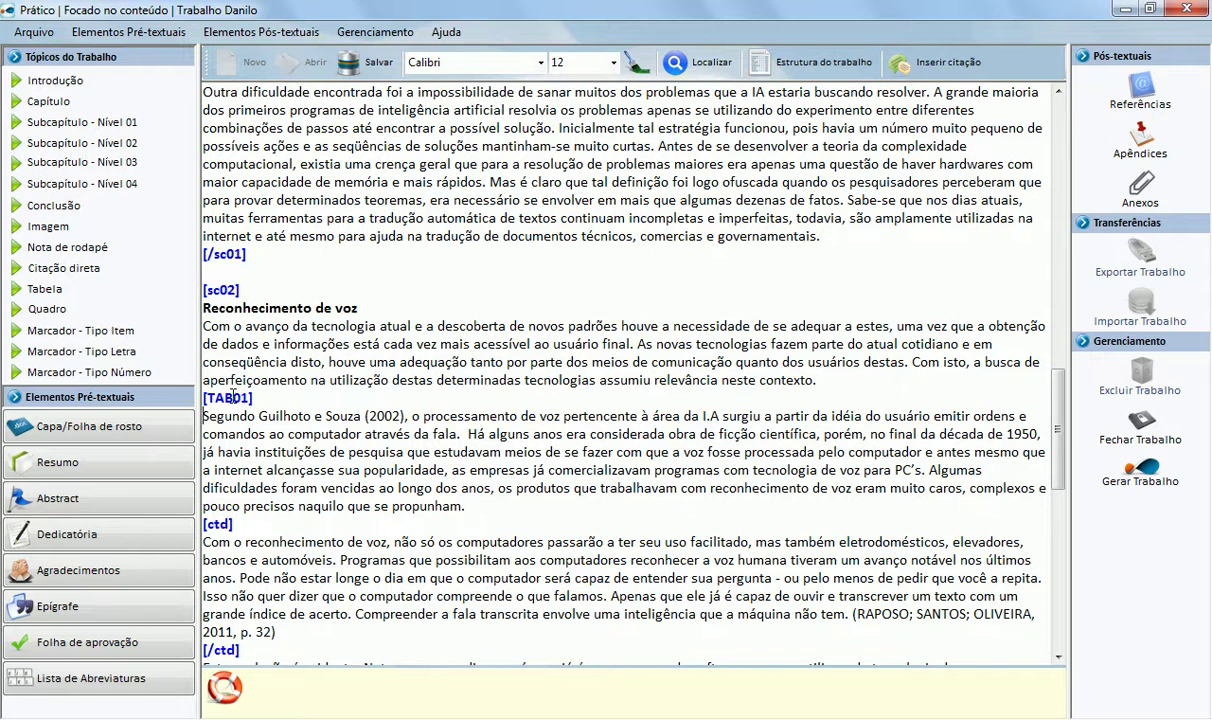
pyautogui.moveTo(232, 398)
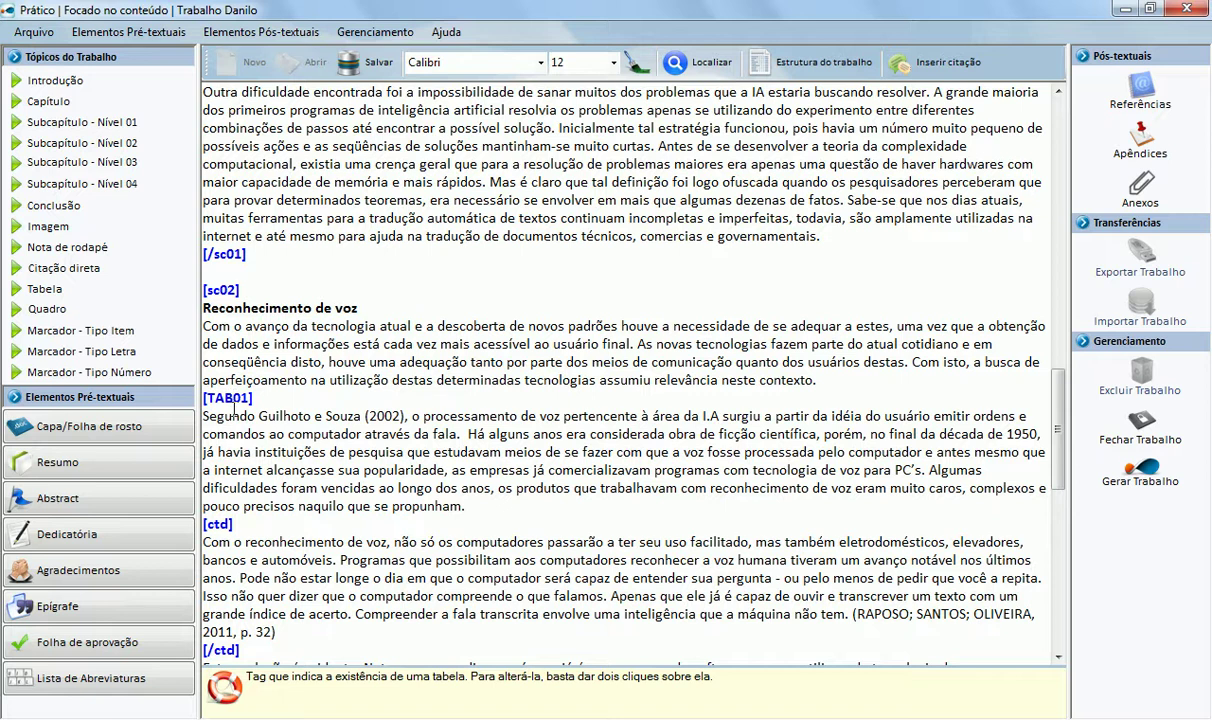
pyautogui.doubleClick(232, 399)
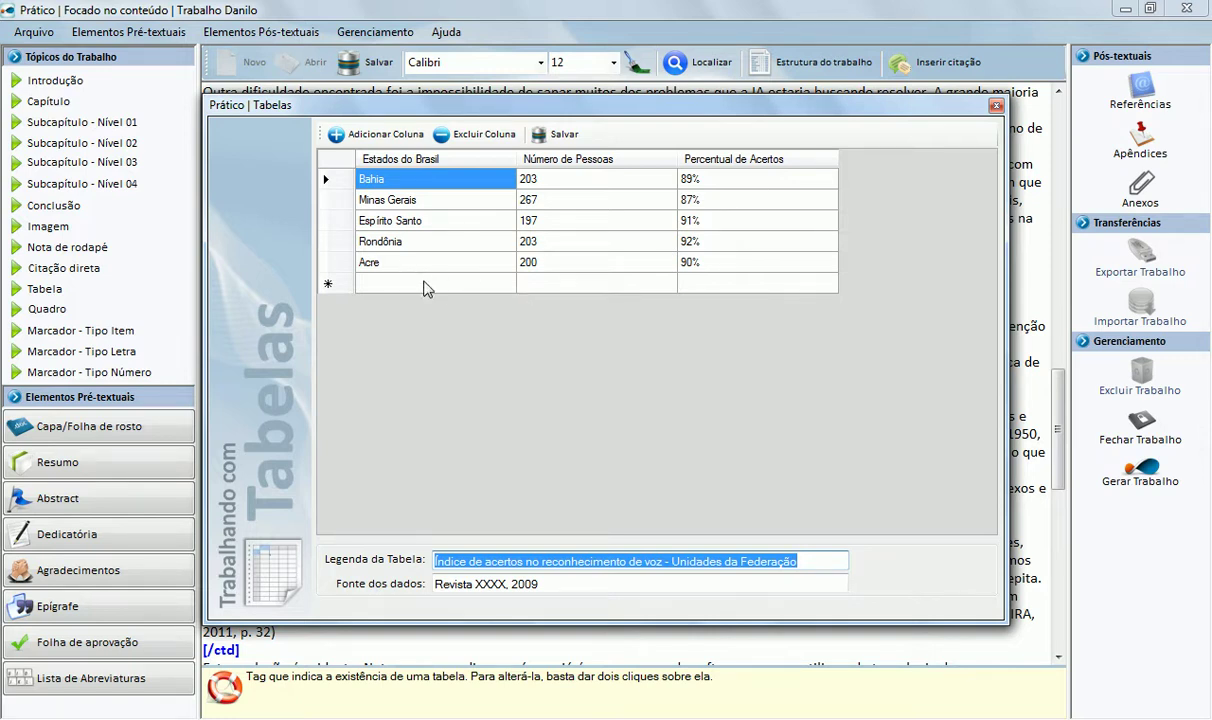
pyautogui.click(334, 220)
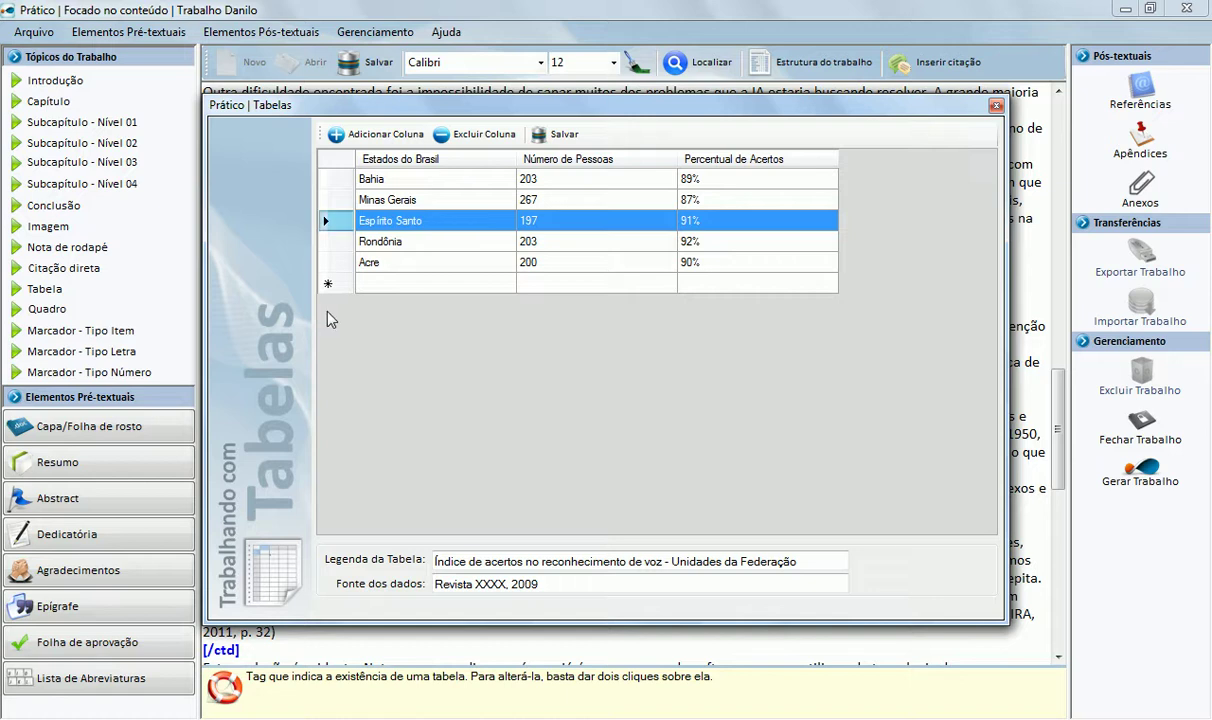
pyautogui.click(398, 263)
pyautogui.click(396, 264)
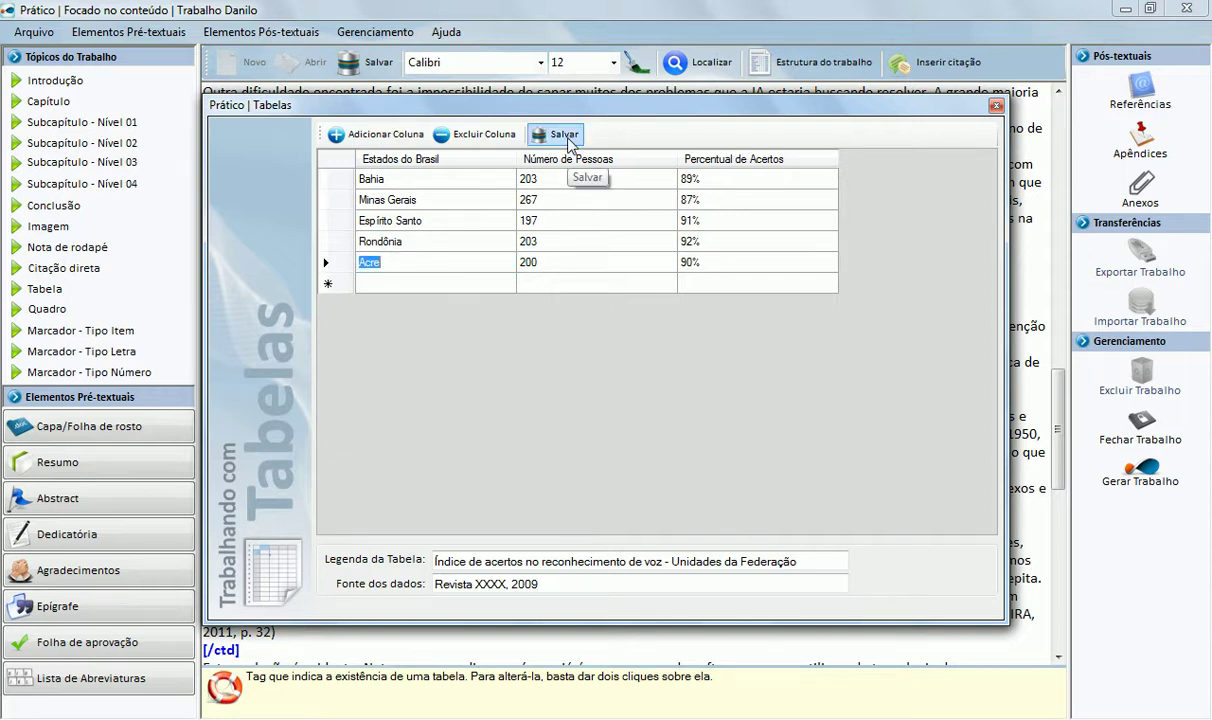
pyautogui.click(568, 263)
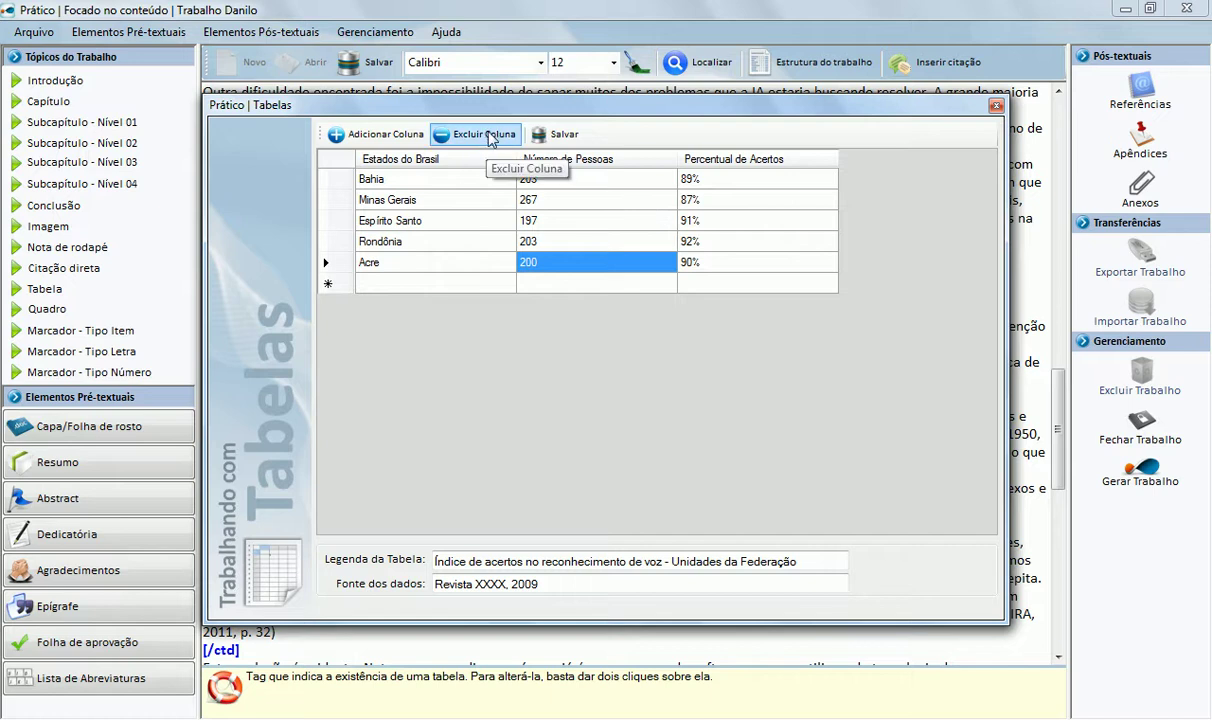
pyautogui.click(575, 179)
pyautogui.click(680, 180)
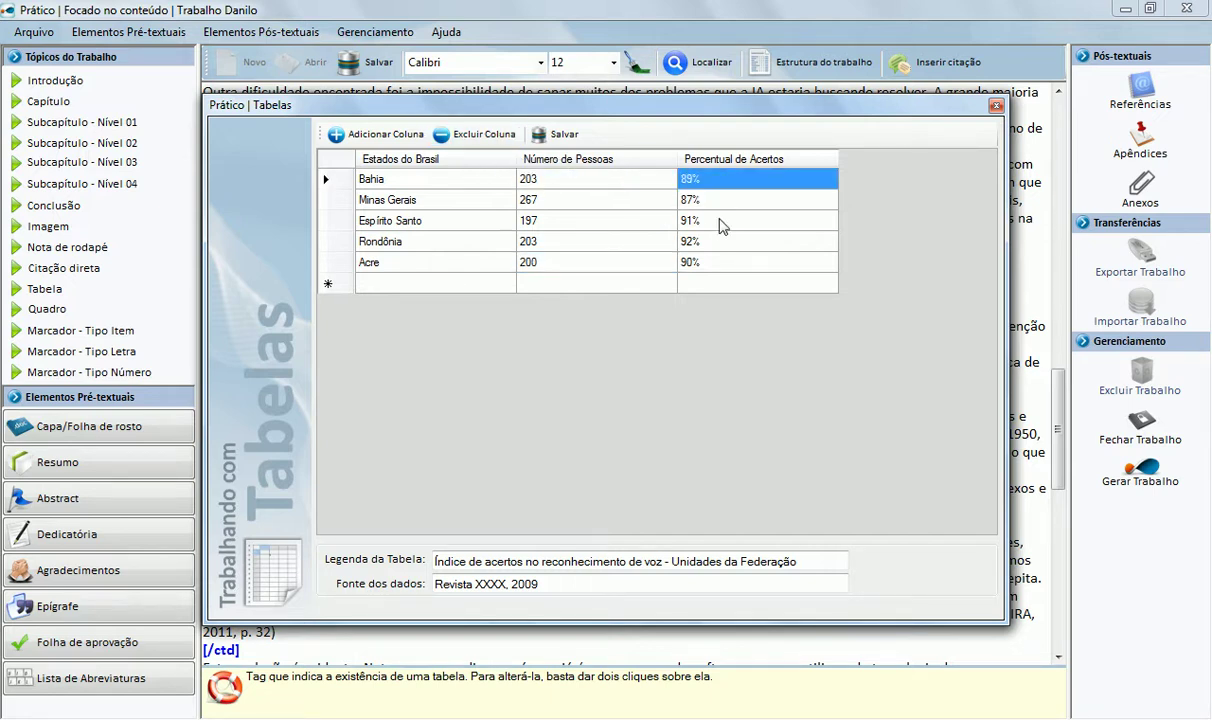
pyautogui.click(684, 221)
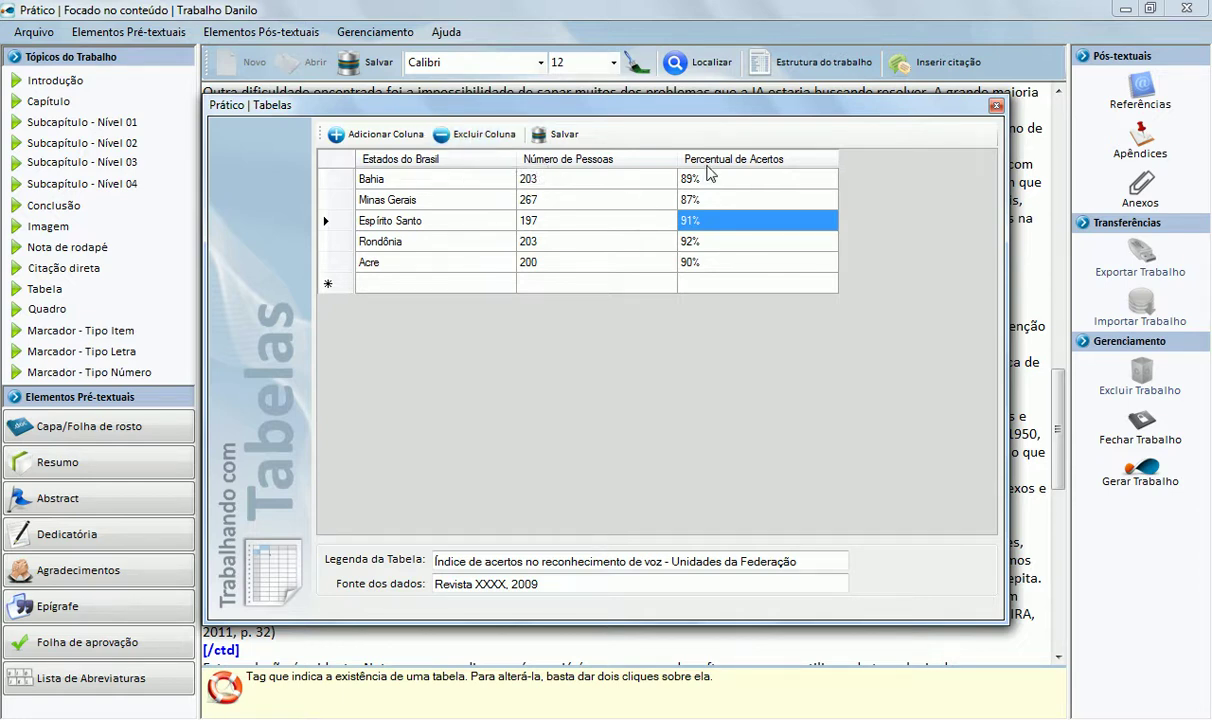
# Step: Try other column orders in the table, then restore Estados do Brasil, Número de Pessoas, Percentual de Acertos
pyautogui.moveTo(705, 172); pyautogui.dragTo(460, 157)
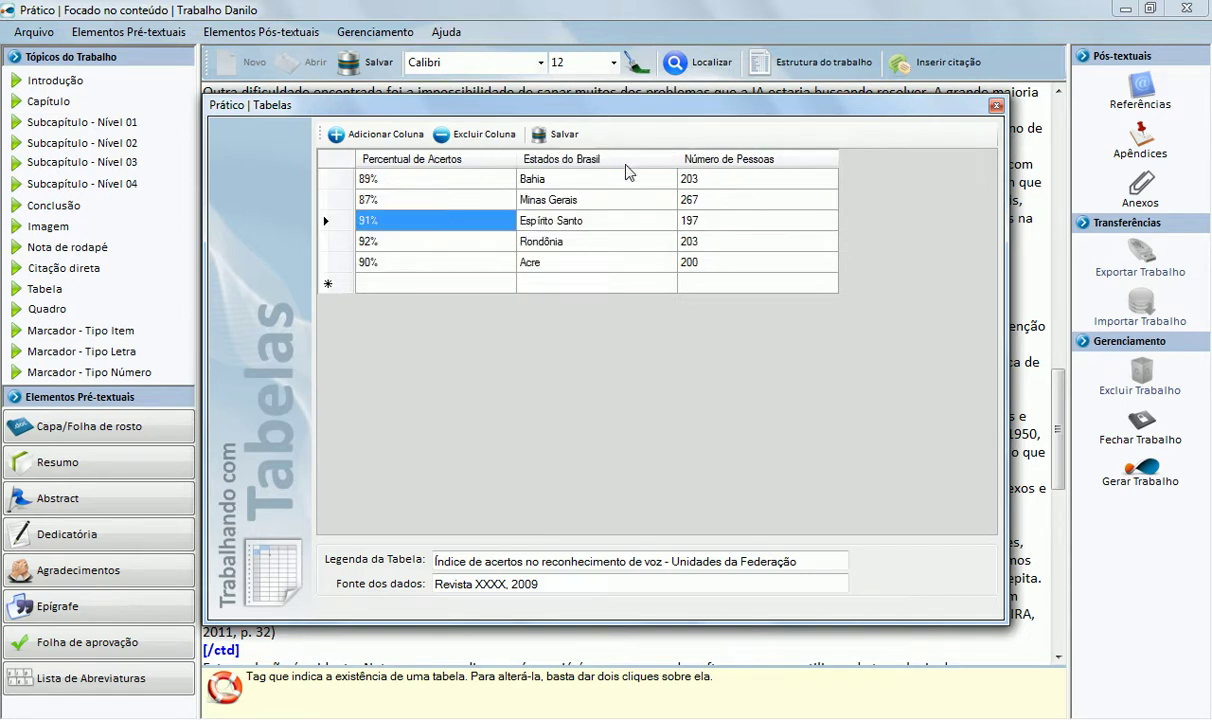
pyautogui.moveTo(716, 170); pyautogui.dragTo(530, 165)
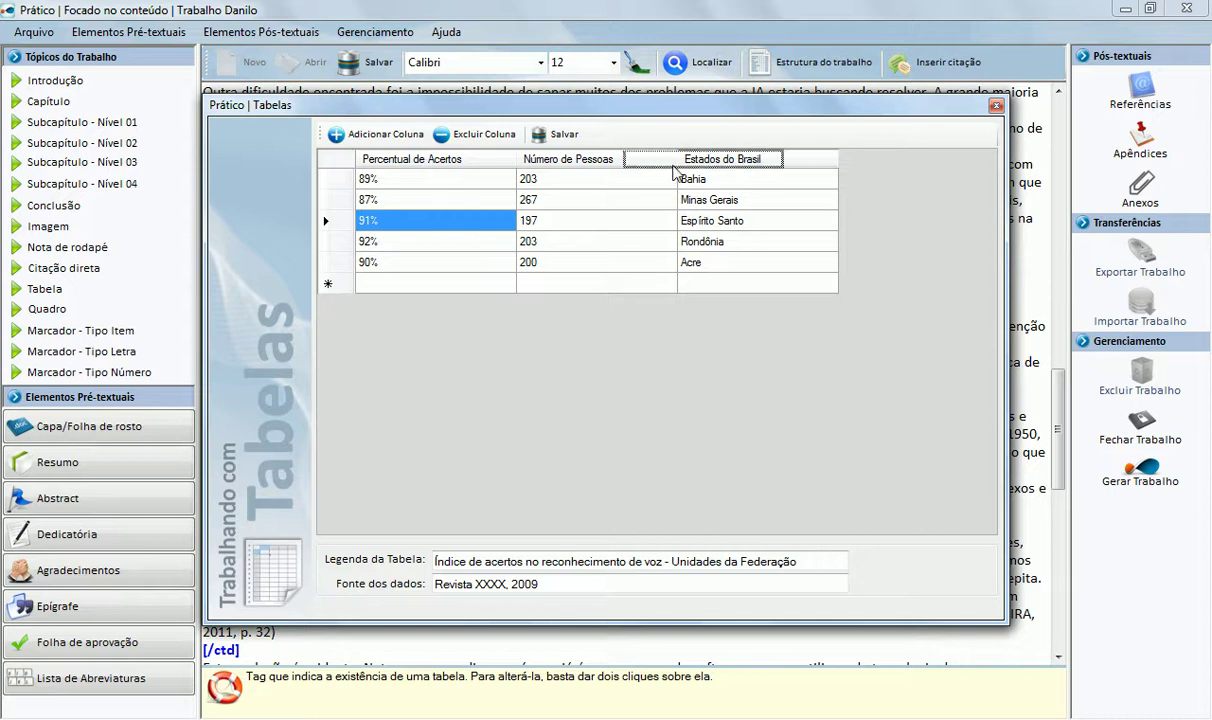
pyautogui.moveTo(469, 159); pyautogui.dragTo(430, 163)
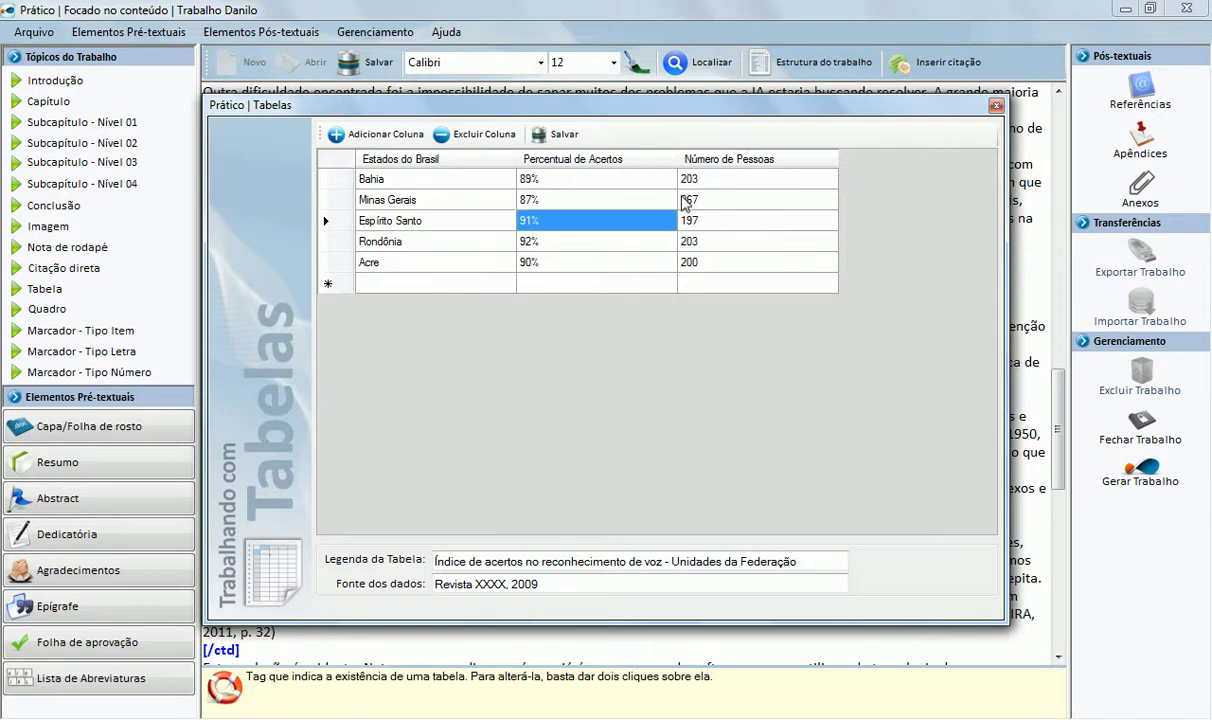
pyautogui.moveTo(627, 160); pyautogui.dragTo(784, 168)
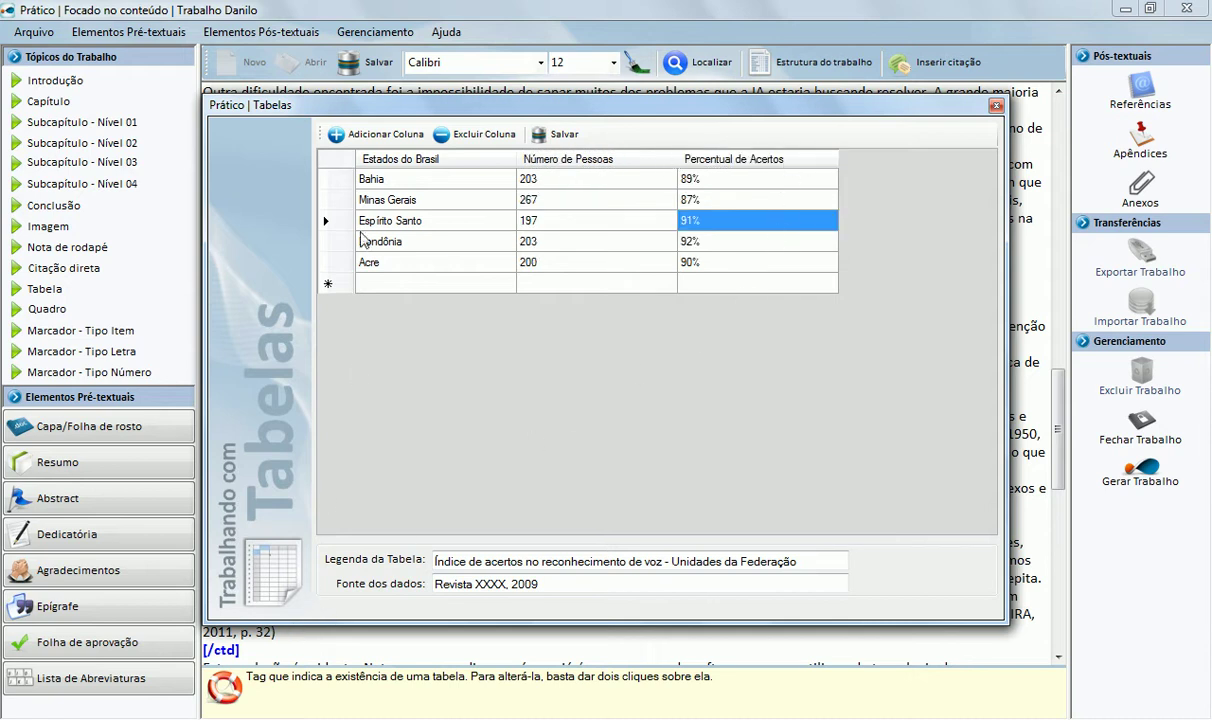
# Step: Save the table and return to the text of the "Reconhecimento de voz" section
pyautogui.click(557, 138)
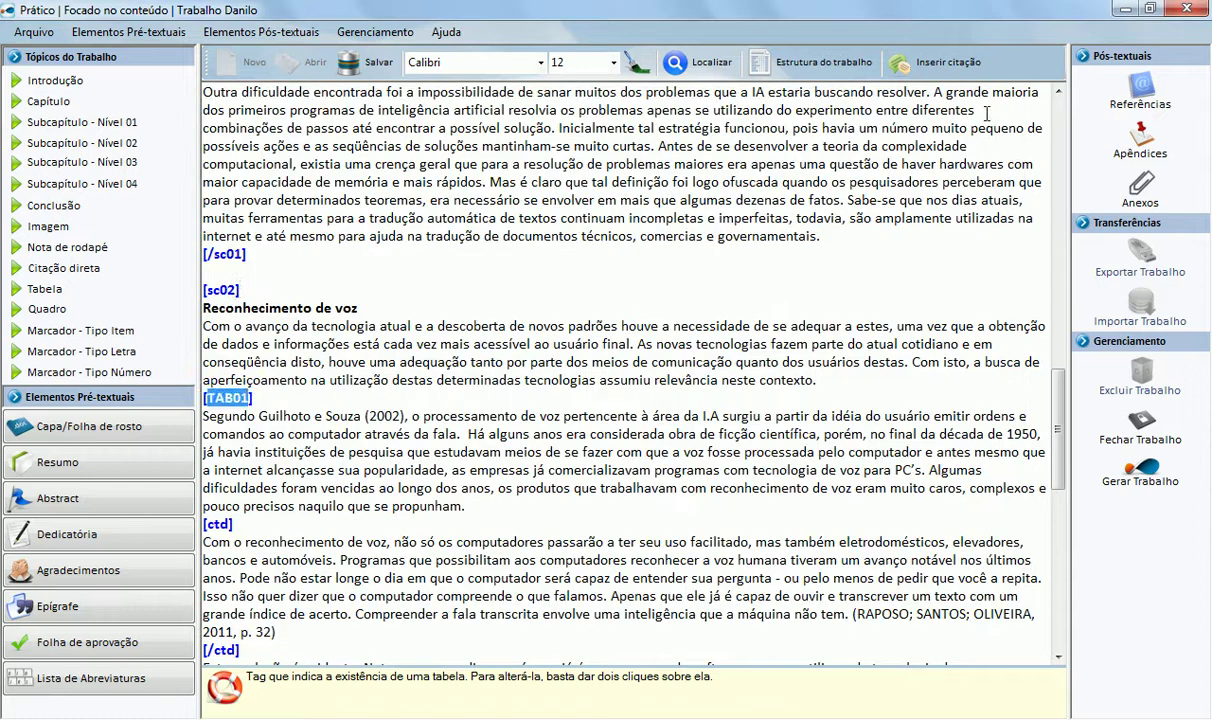
pyautogui.click(783, 298)
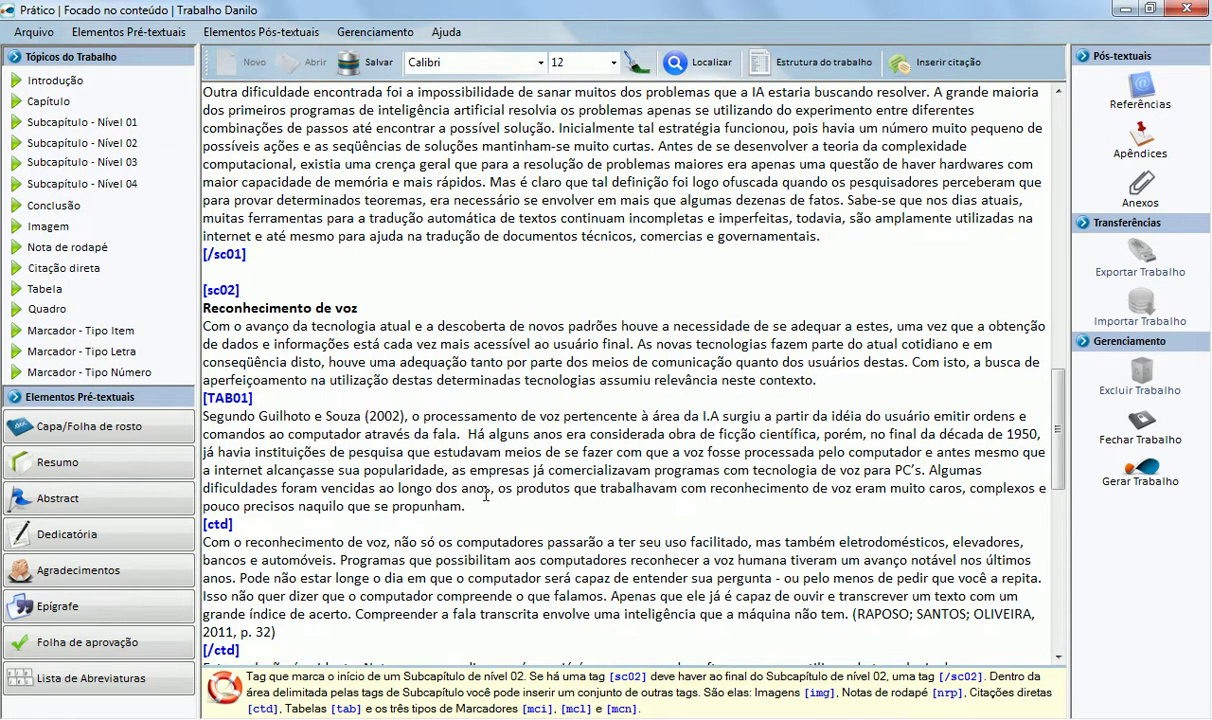
# Step: Generate the academic work in Microsoft Word with the list of tables included
pyautogui.click(1112, 488)
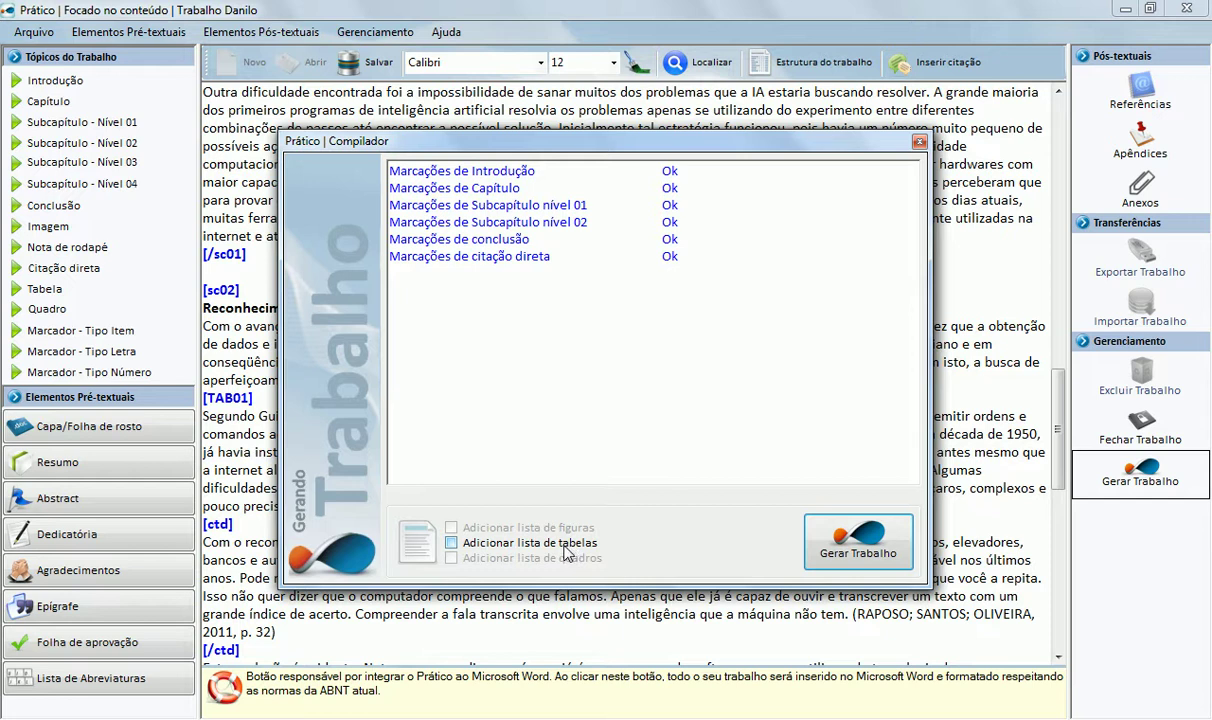
pyautogui.click(491, 550)
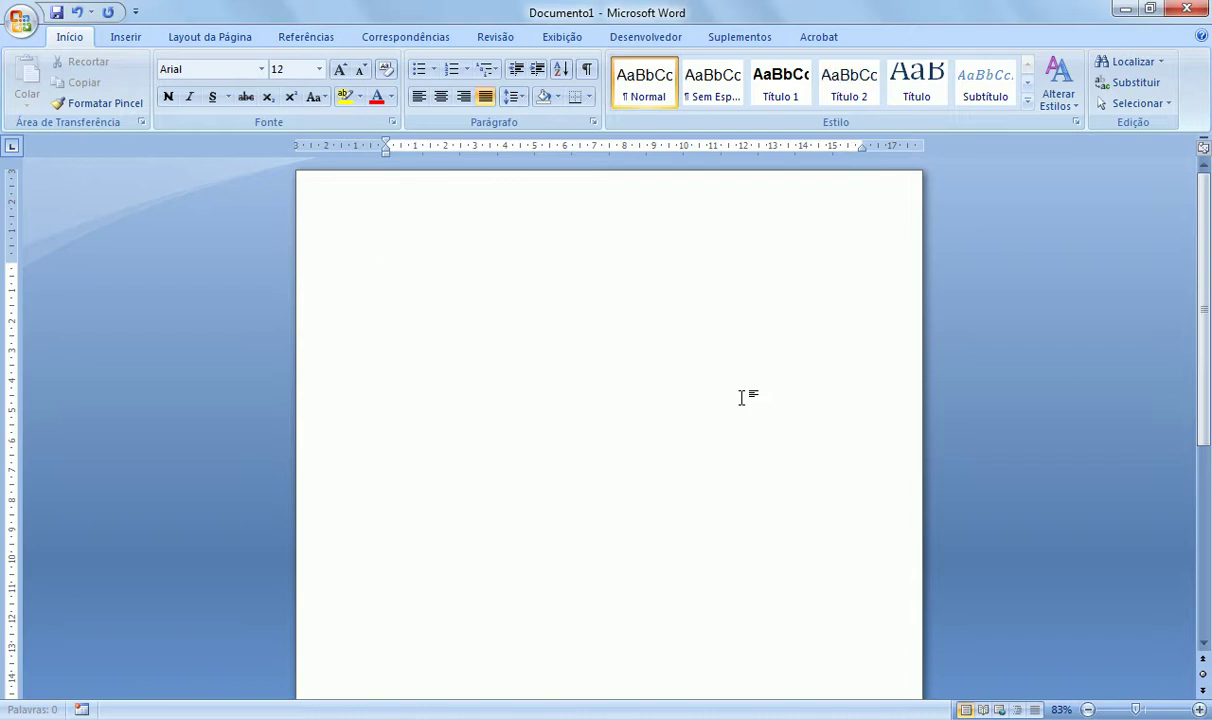
pyautogui.hotkey('ctrl', 'v')
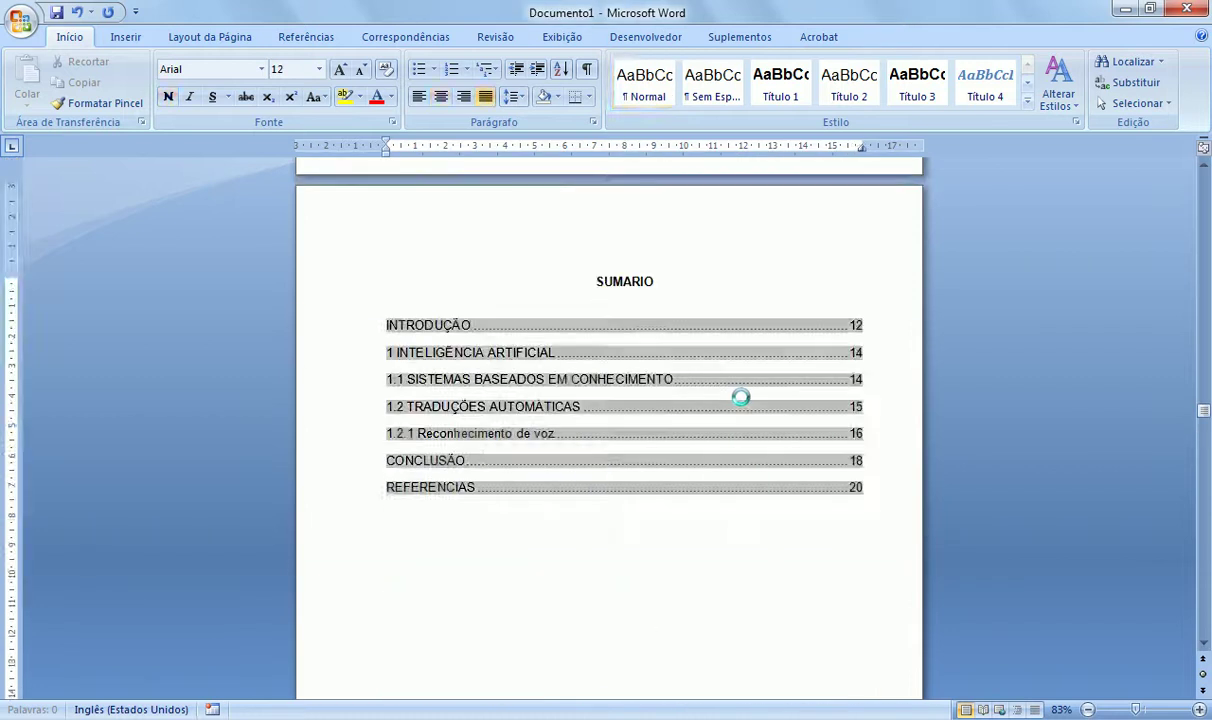
# Step: Review the generated document from its cover page through the preliminary pages to the LISTA DE TABELAS page
pyautogui.hotkey('ctrl', 'Home')
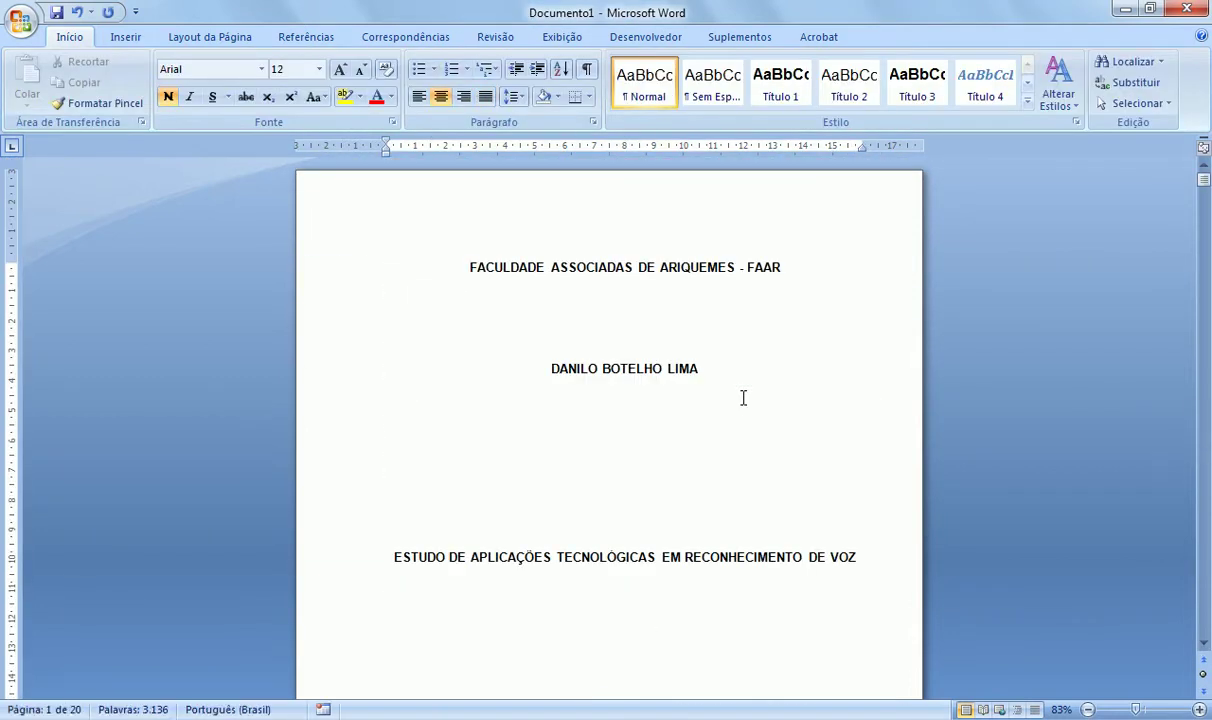
pyautogui.scroll(-15, 724, 410)
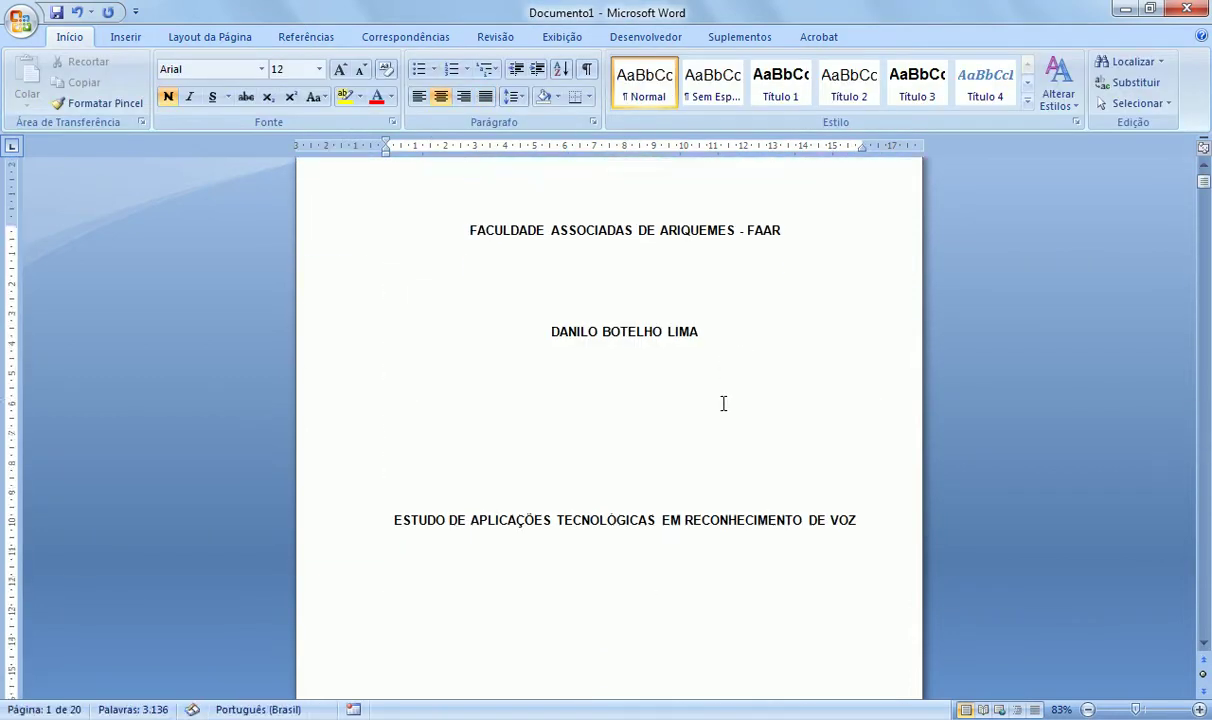
pyautogui.scroll(-20, 721, 403)
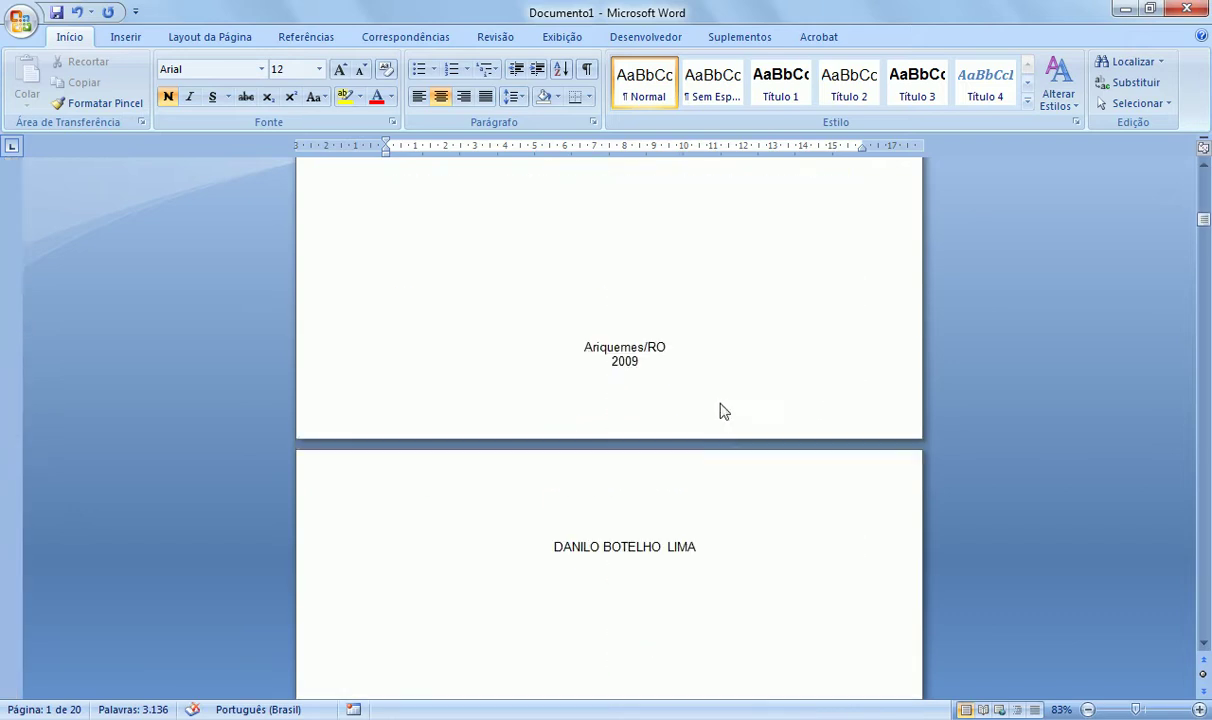
pyautogui.scroll(-20, 721, 403)
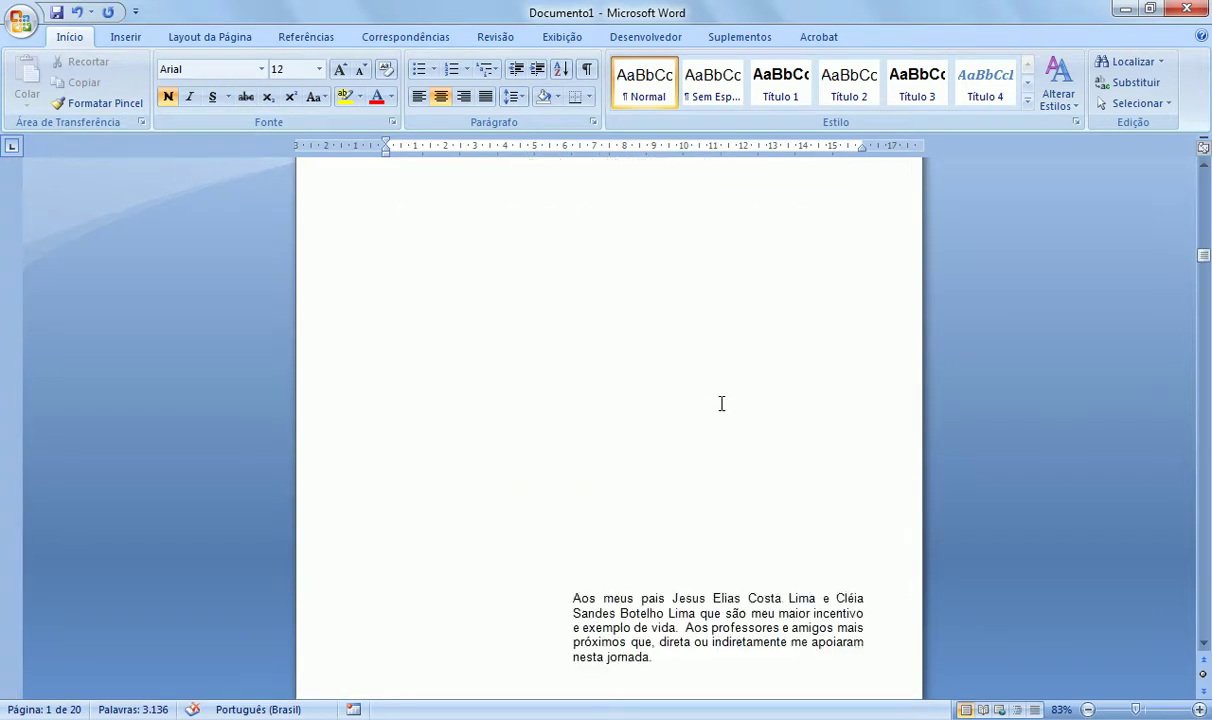
pyautogui.scroll(-20, 721, 403)
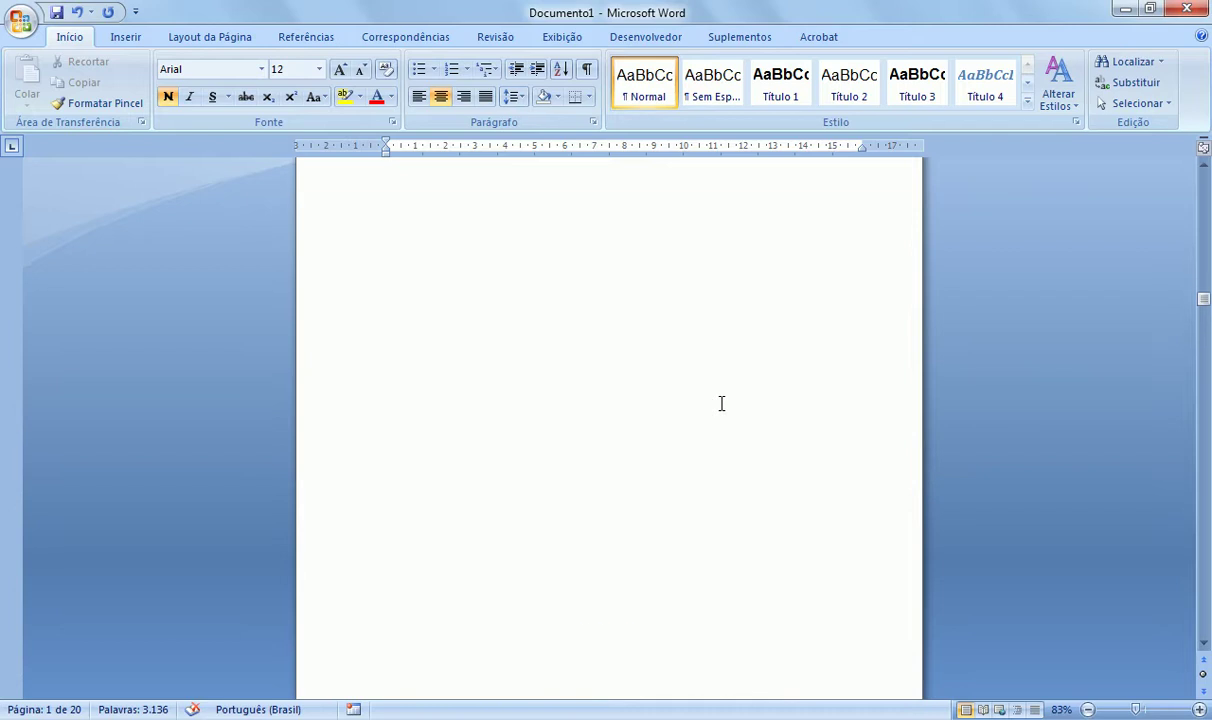
pyautogui.scroll(-20, 721, 403)
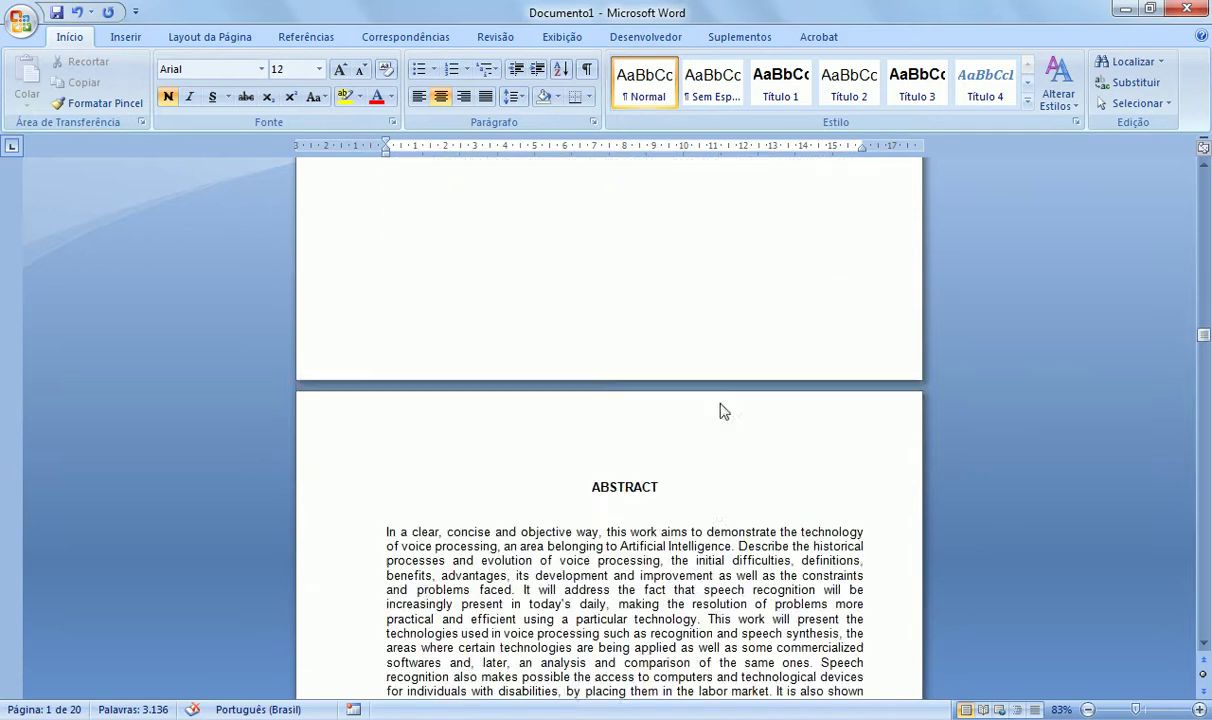
pyautogui.scroll(20, 722, 405)
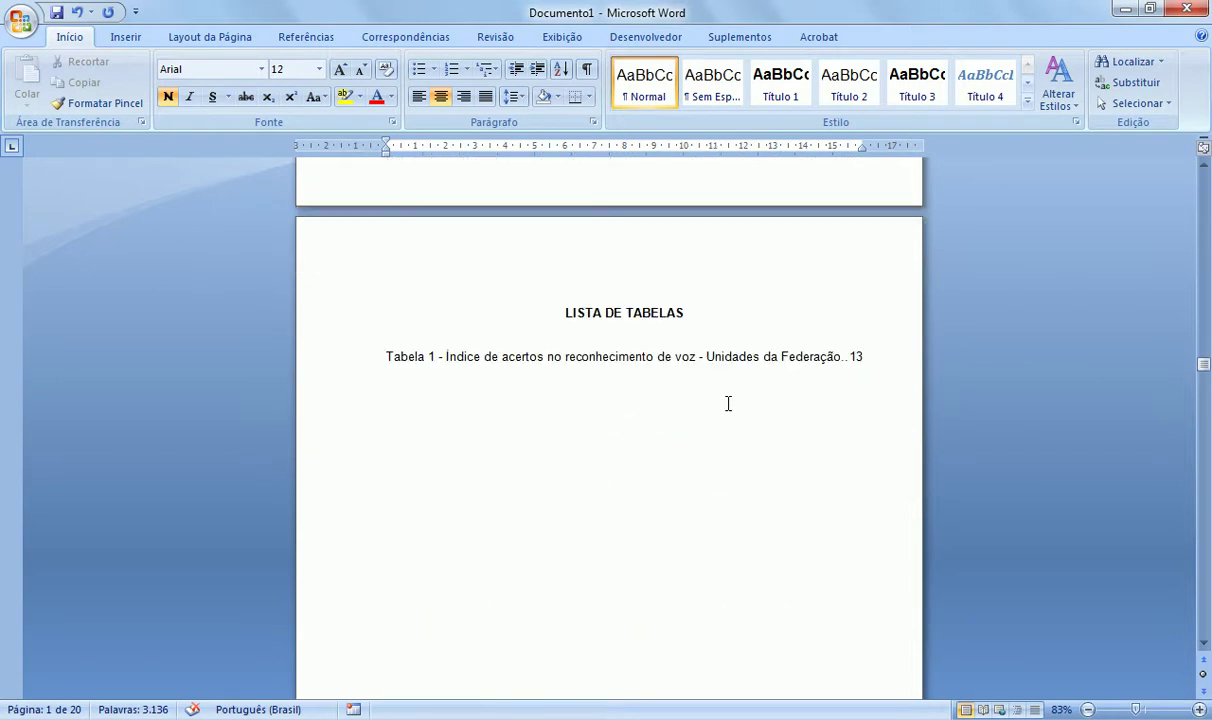
pyautogui.scroll(-20, 716, 405)
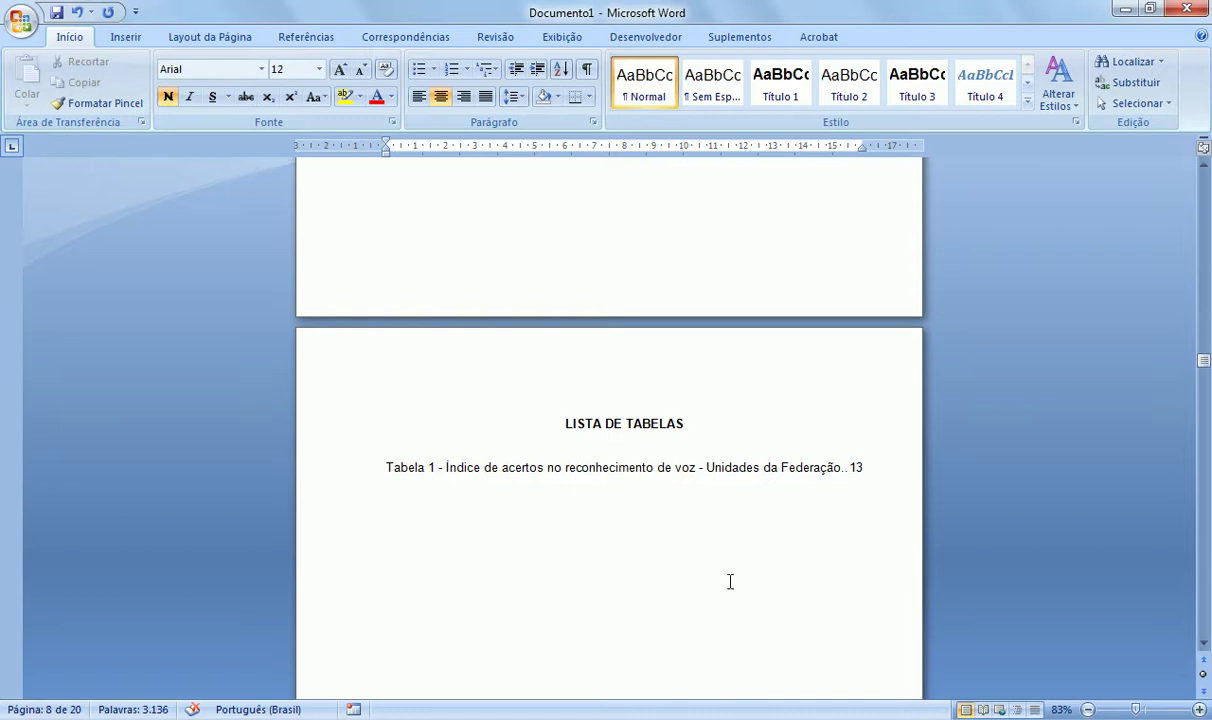
# Step: Follow the Tabela 1 entry to its page, check the table and the text after it, and return to the list of tables
pyautogui.keyDown('ctrl'); pyautogui.click(857, 468); pyautogui.keyUp('ctrl')
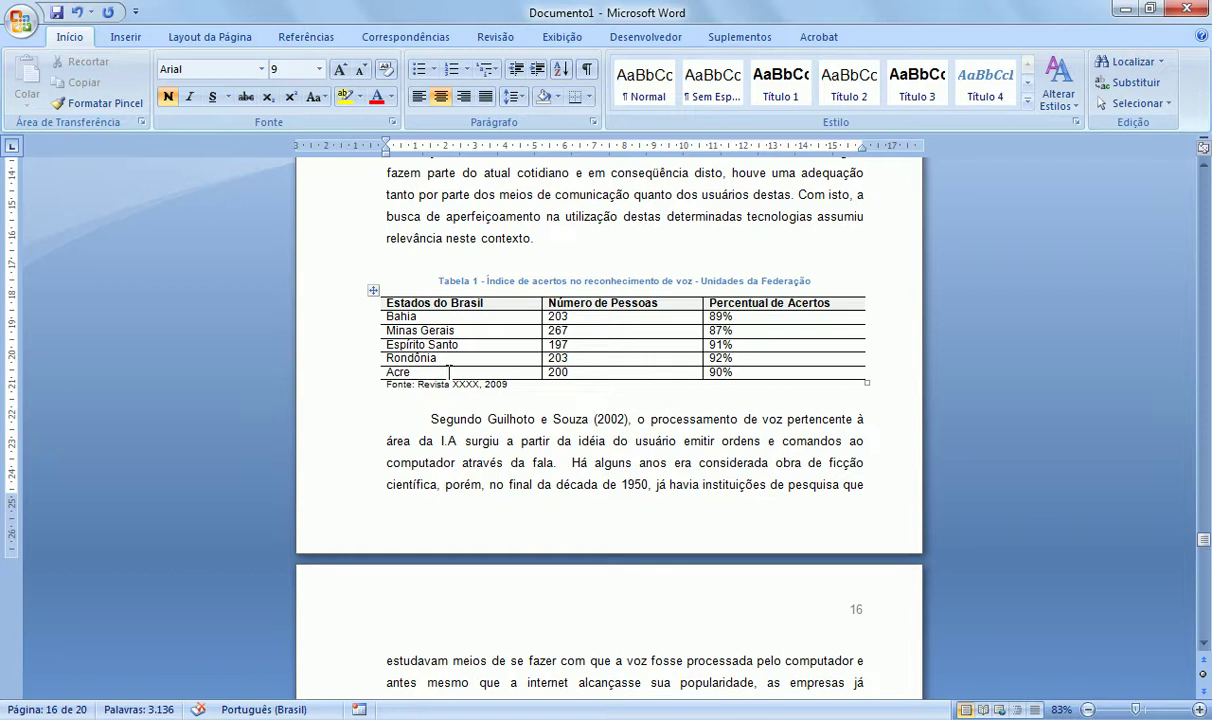
pyautogui.scroll(-1, 566, 372)
pyautogui.scroll(-13, 566, 372)
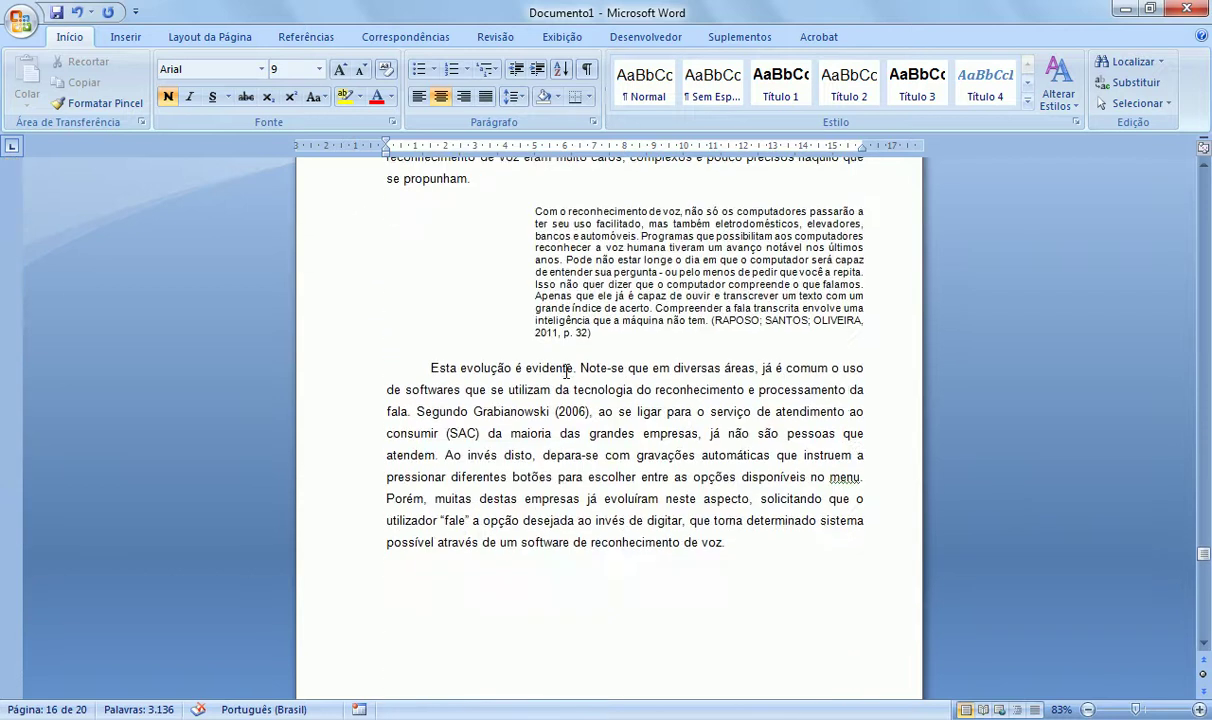
pyautogui.scroll(8, 566, 372)
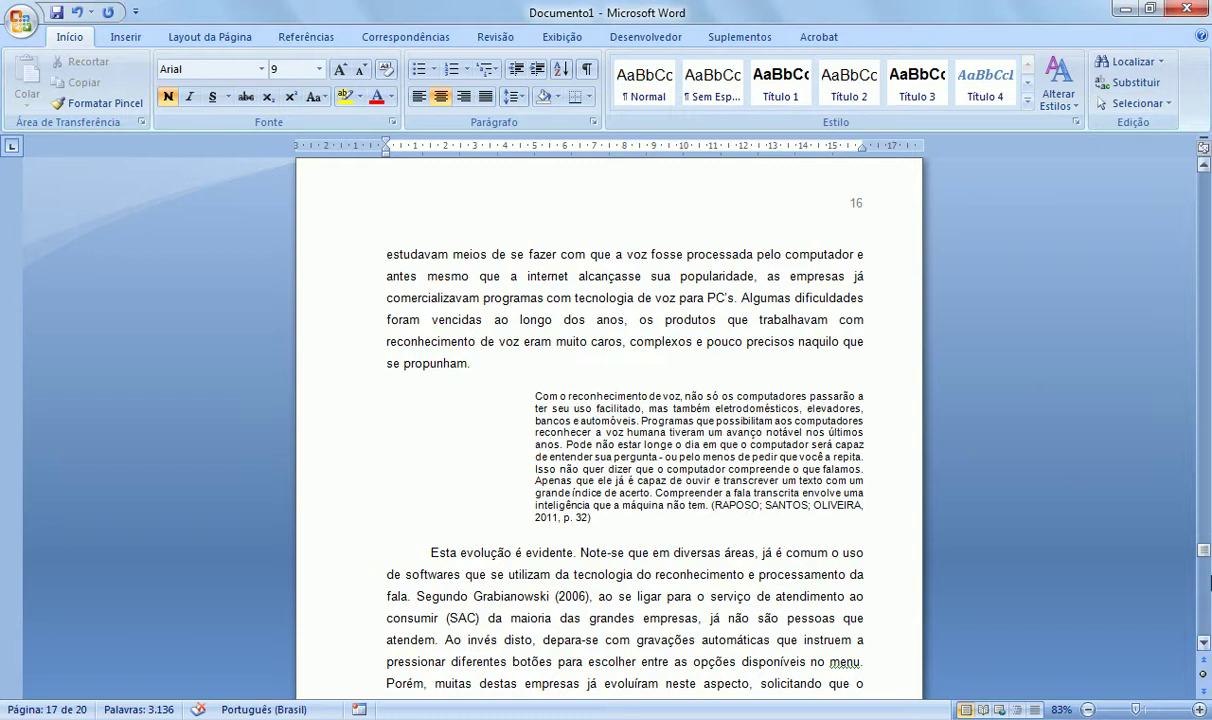
pyautogui.moveTo(1205, 550); pyautogui.dragTo(1206, 362)
pyautogui.click(772, 355)
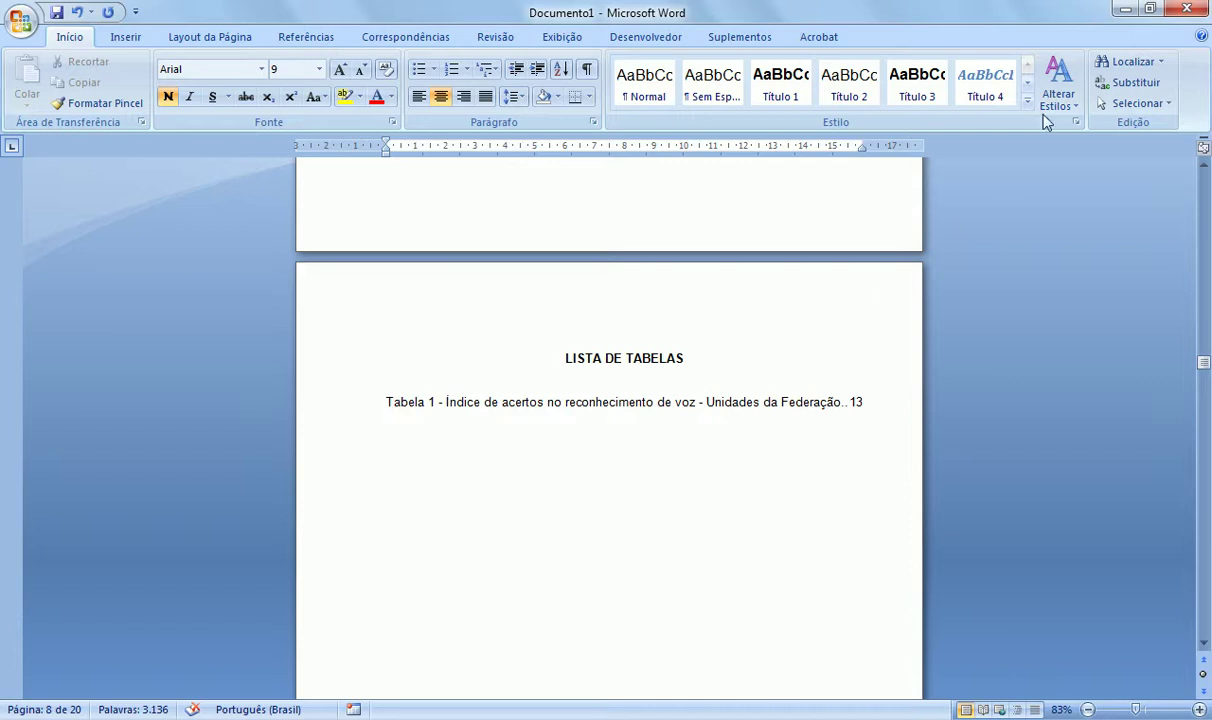
# Step: Close the Word document without saving, dismiss the Prático compiler, and place the cursor after the [TAB01] tag
pyautogui.hotkey('alt', 'F4')
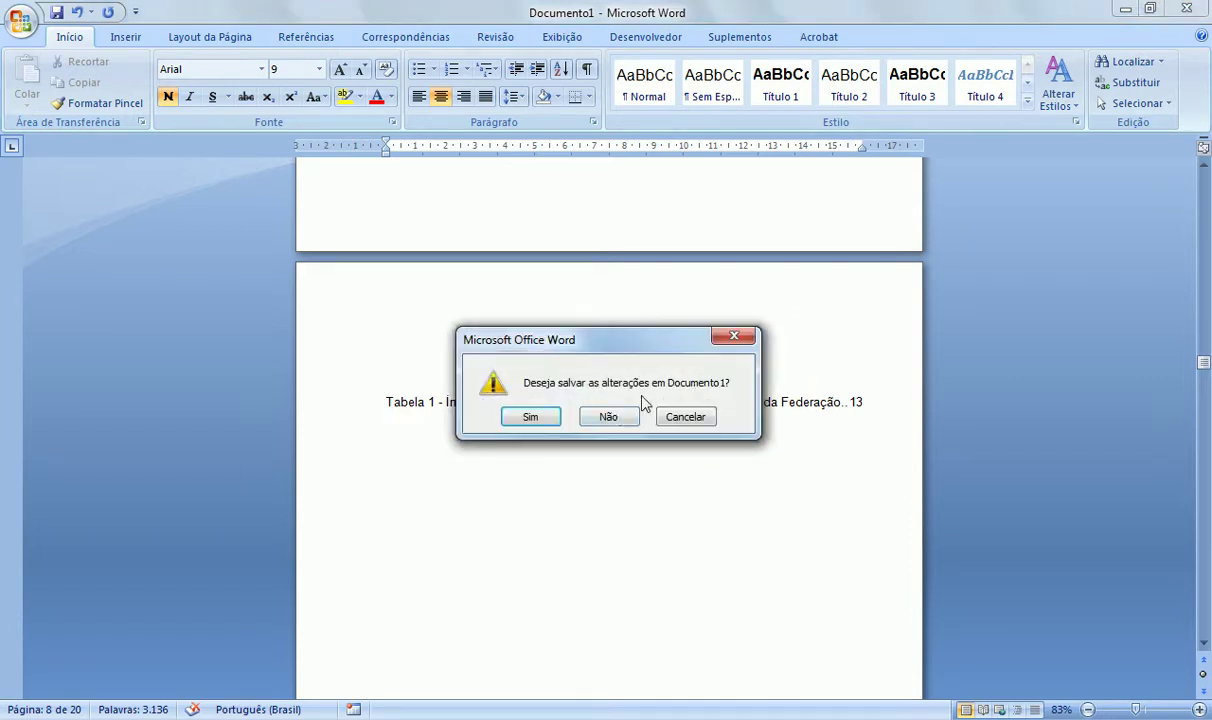
pyautogui.click(612, 414)
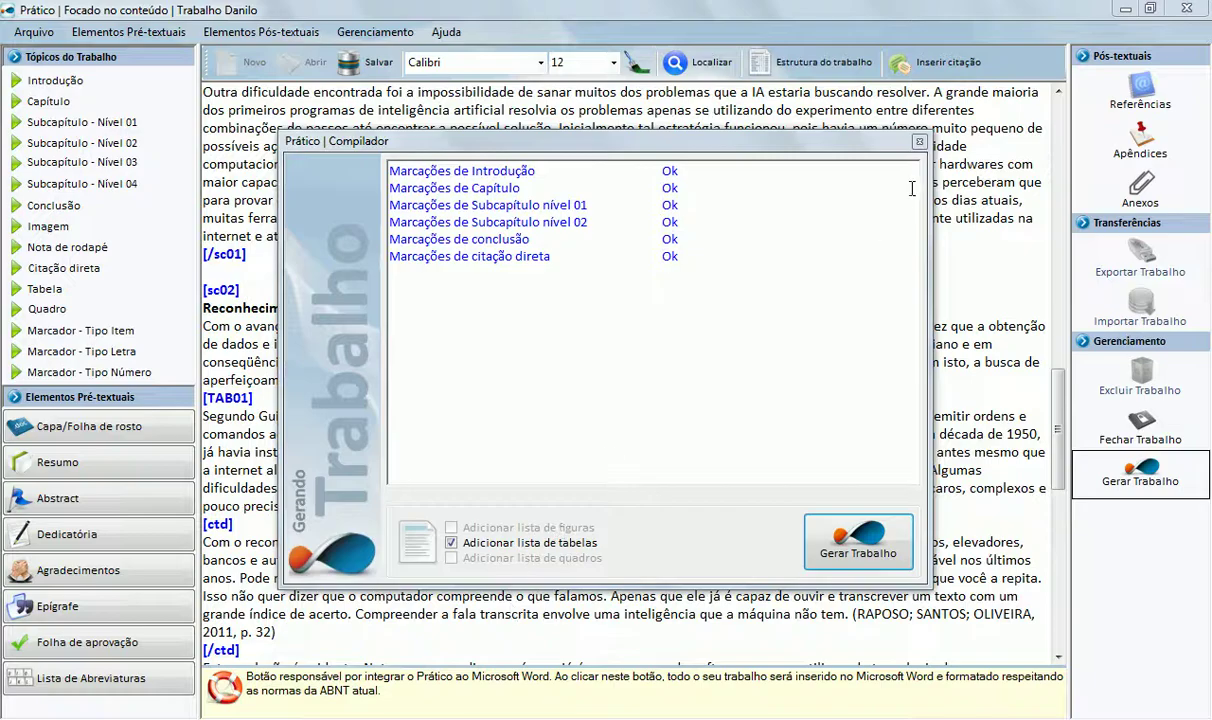
pyautogui.click(919, 141)
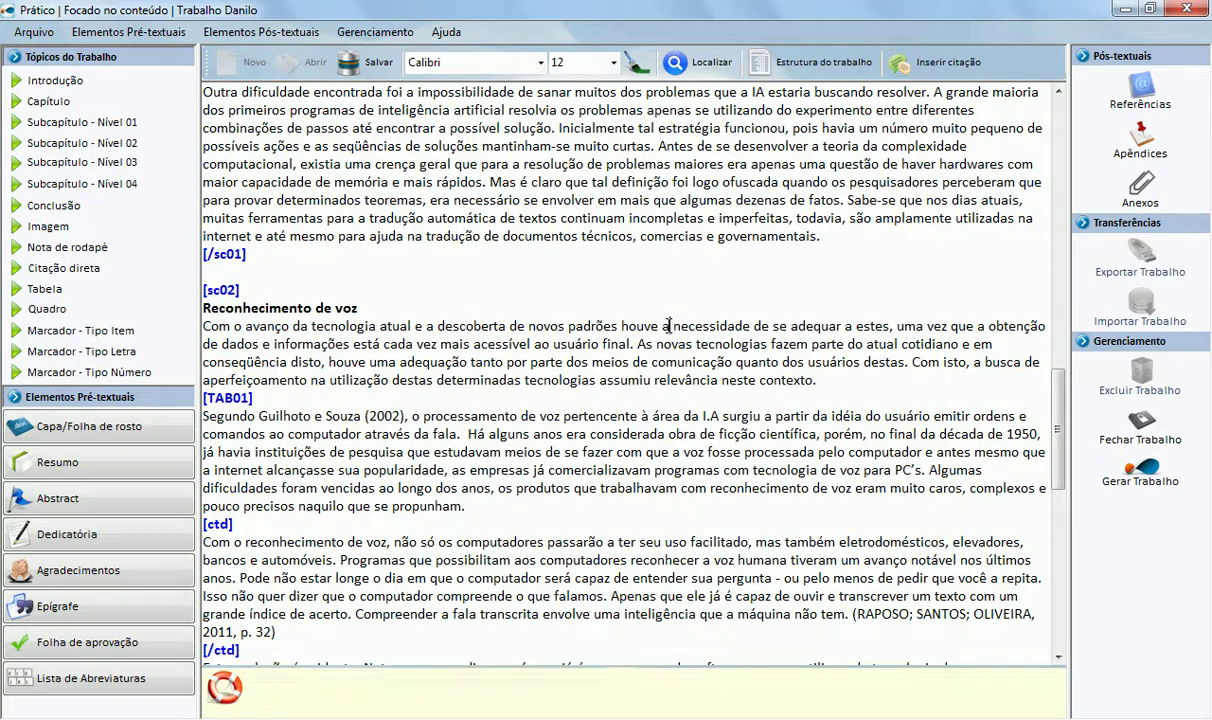
pyautogui.click(275, 399)
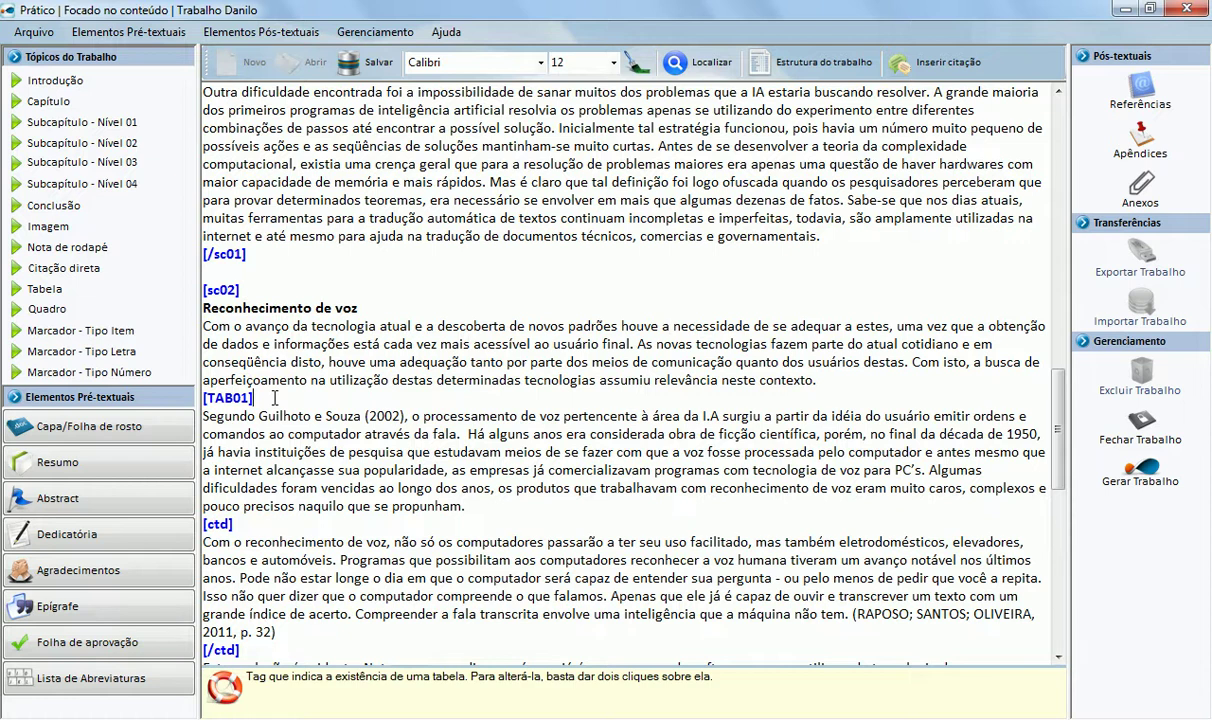